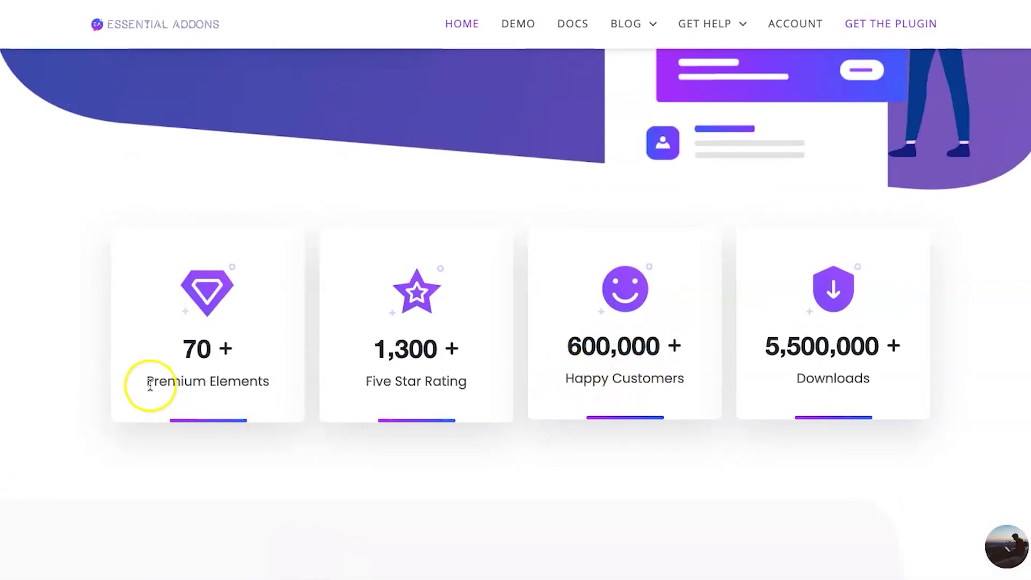
drag(146, 381, 288, 380)
click(289, 380)
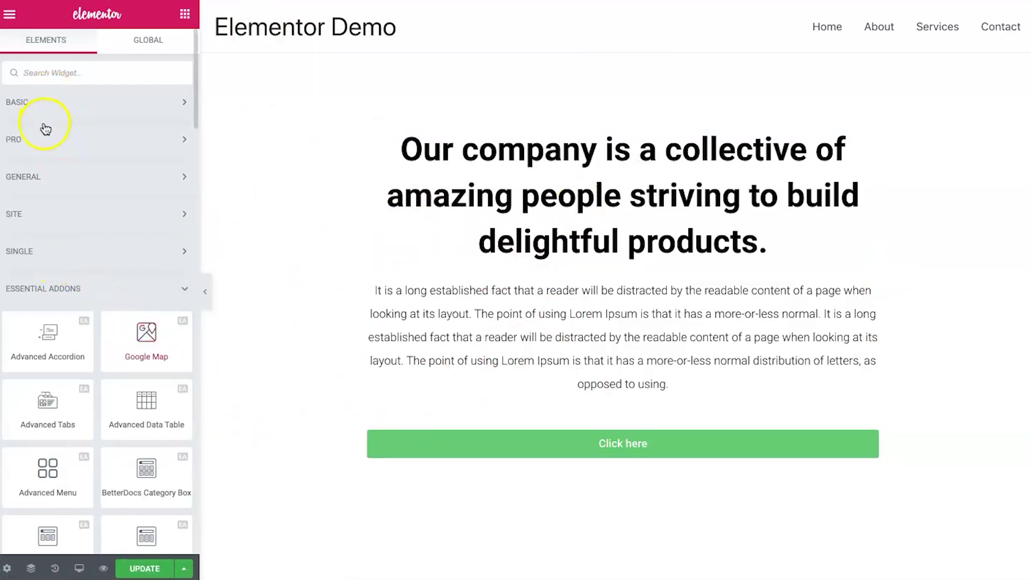
Step: Switch to the Elementor page editor and examine the full list of Essential Addons widgets
scroll(45, 141, down, 2)
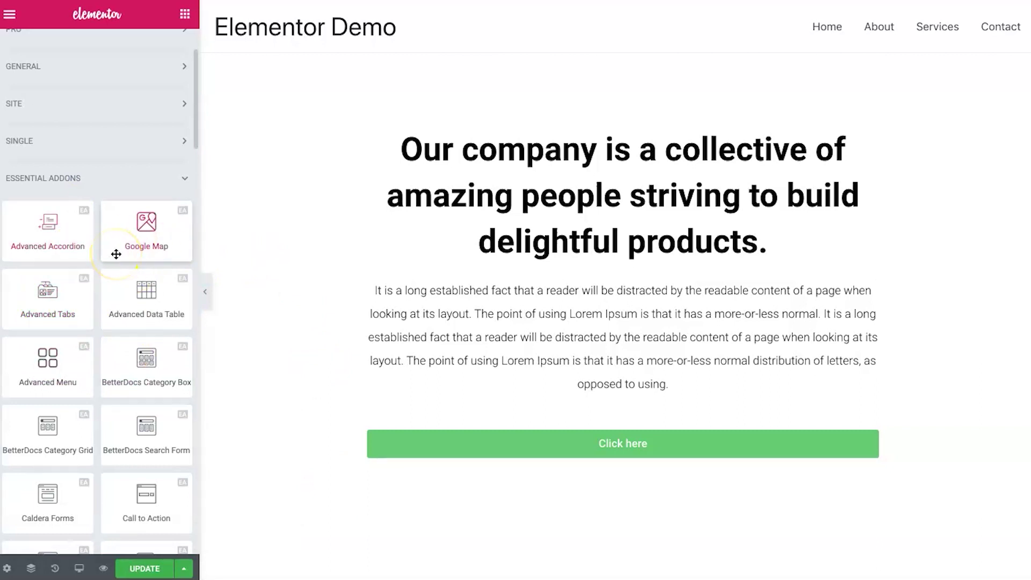
scroll(123, 304, down, 2)
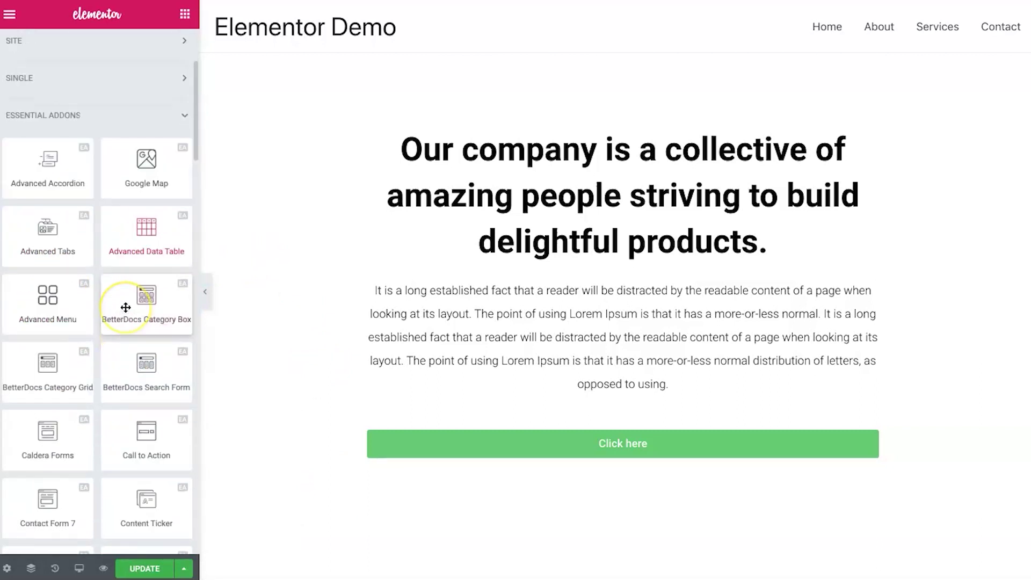
scroll(125, 307, up, 2)
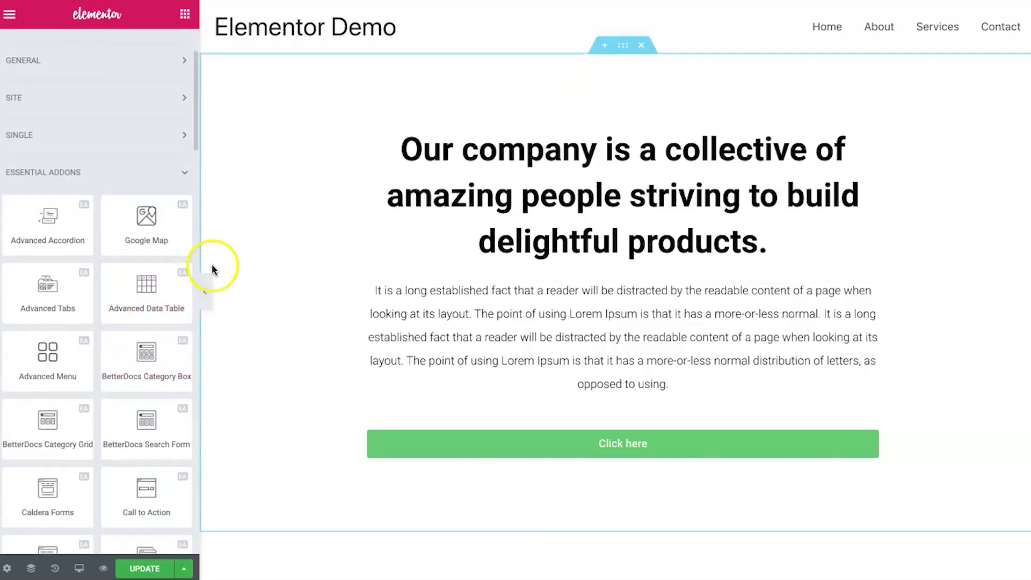
scroll(81, 303, down, 12)
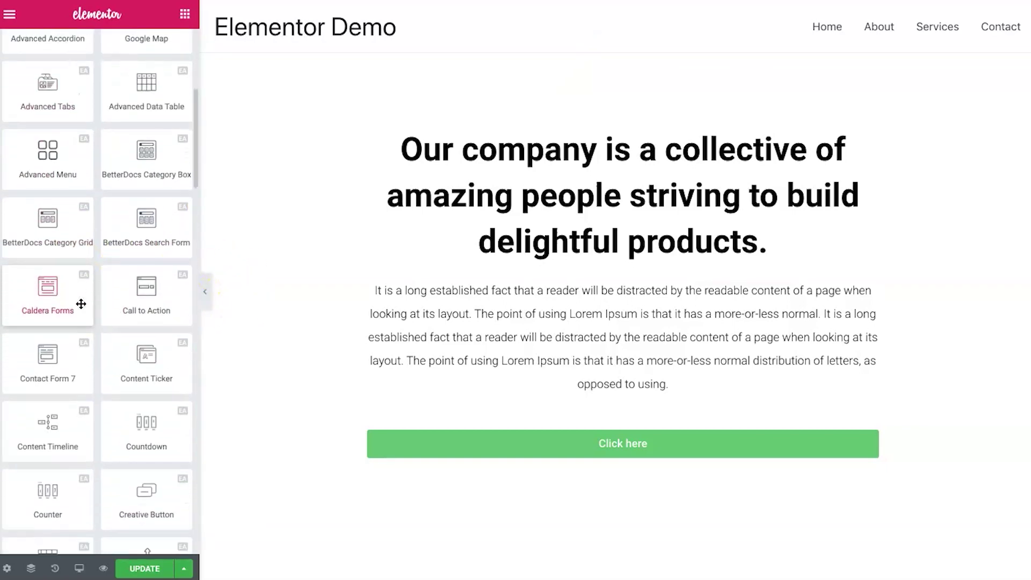
scroll(81, 304, down, 10)
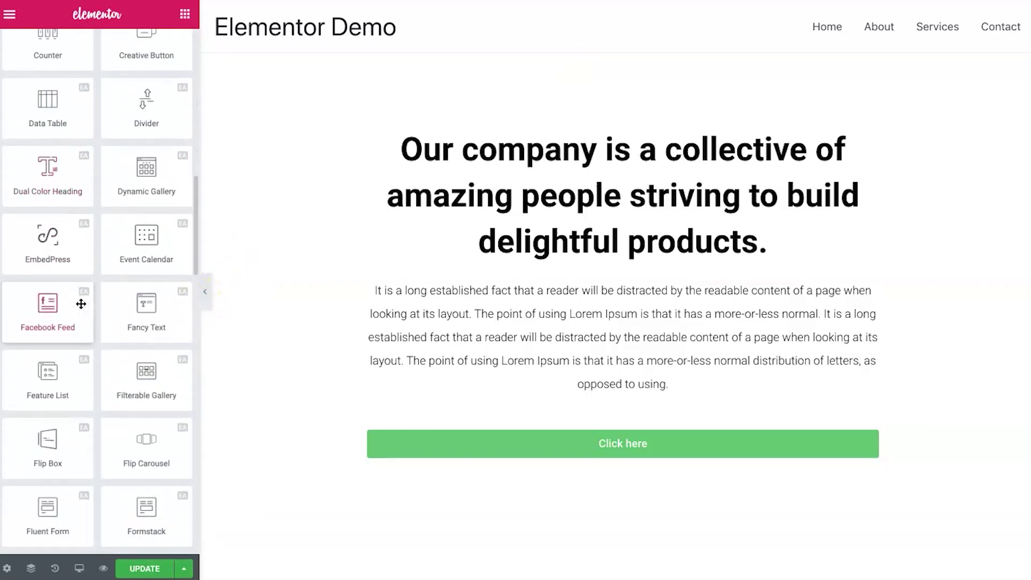
scroll(81, 304, down, 8)
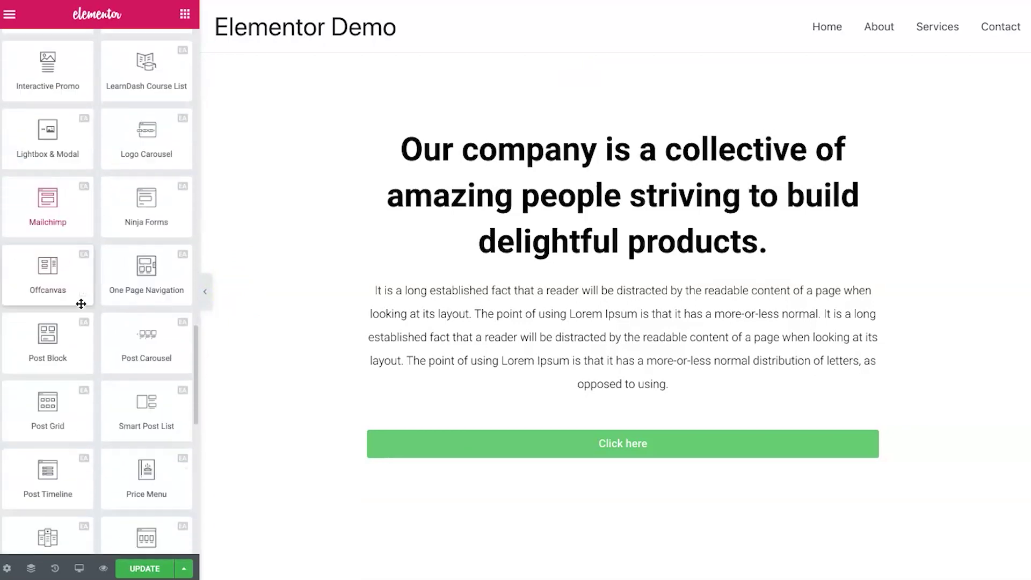
scroll(96, 344, down, 9)
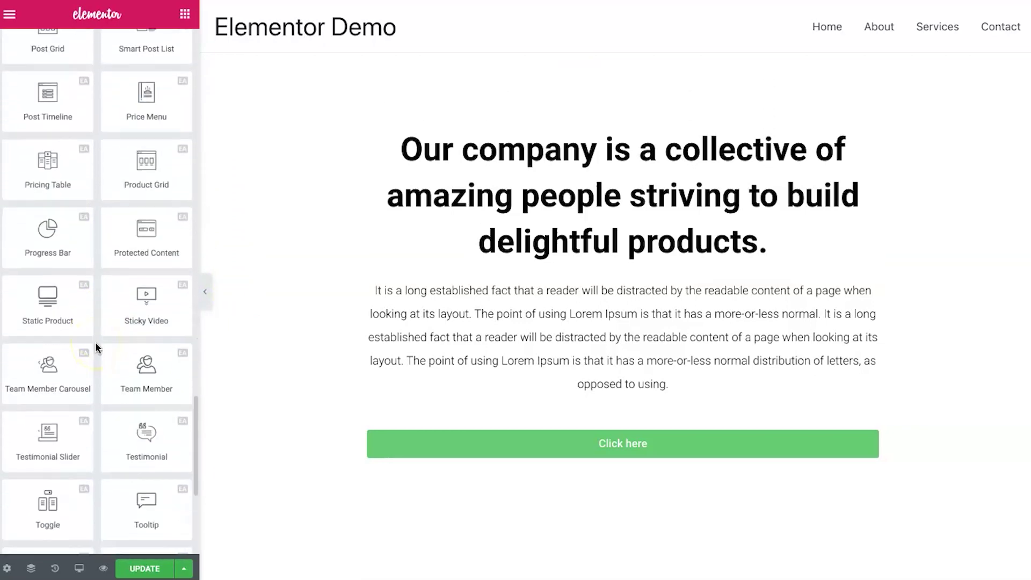
scroll(96, 345, down, 3)
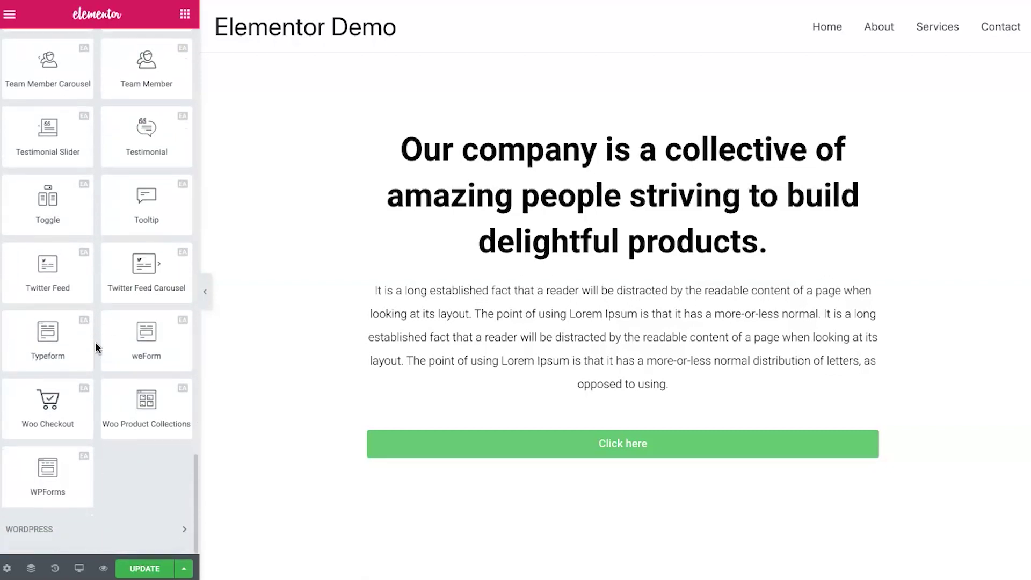
scroll(95, 344, up, 15)
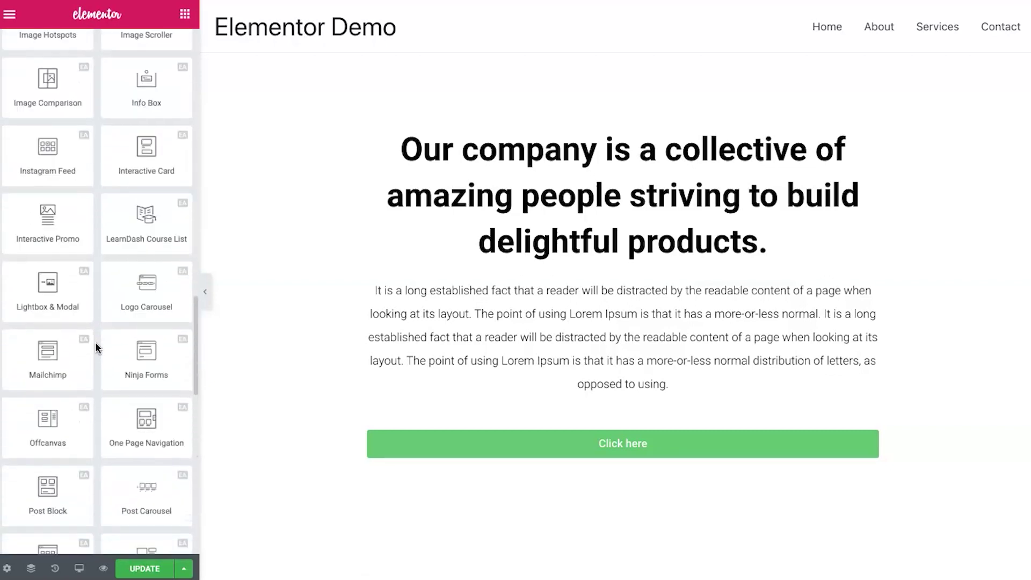
scroll(95, 347, up, 6)
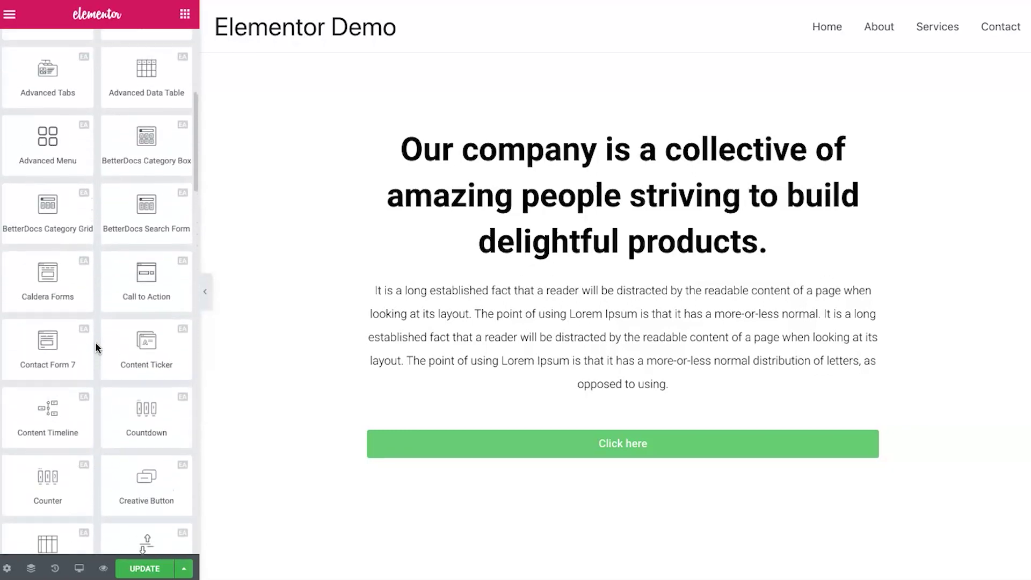
scroll(99, 297, down, 1)
scroll(99, 296, down, 1)
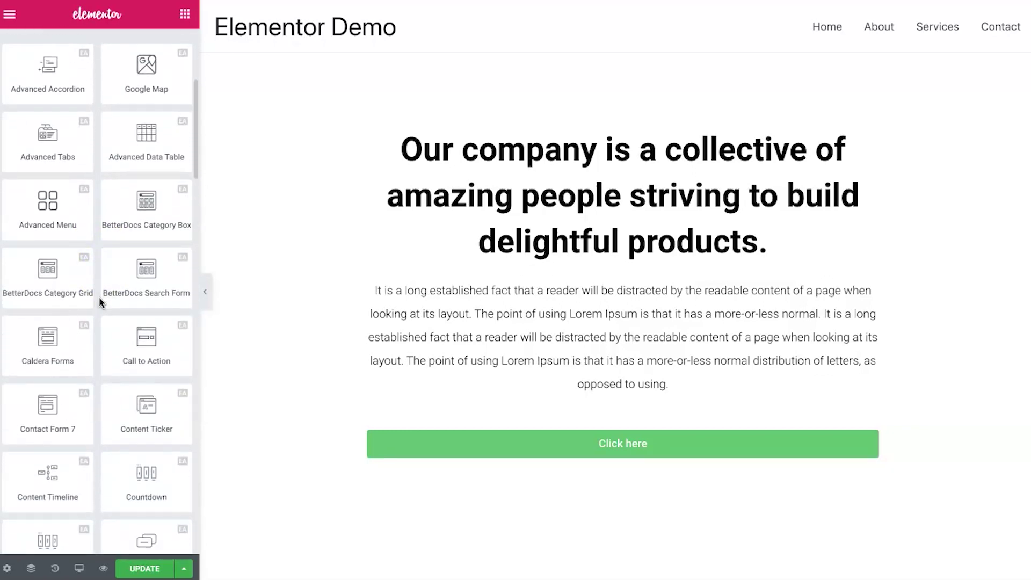
drag(114, 263, 115, 263)
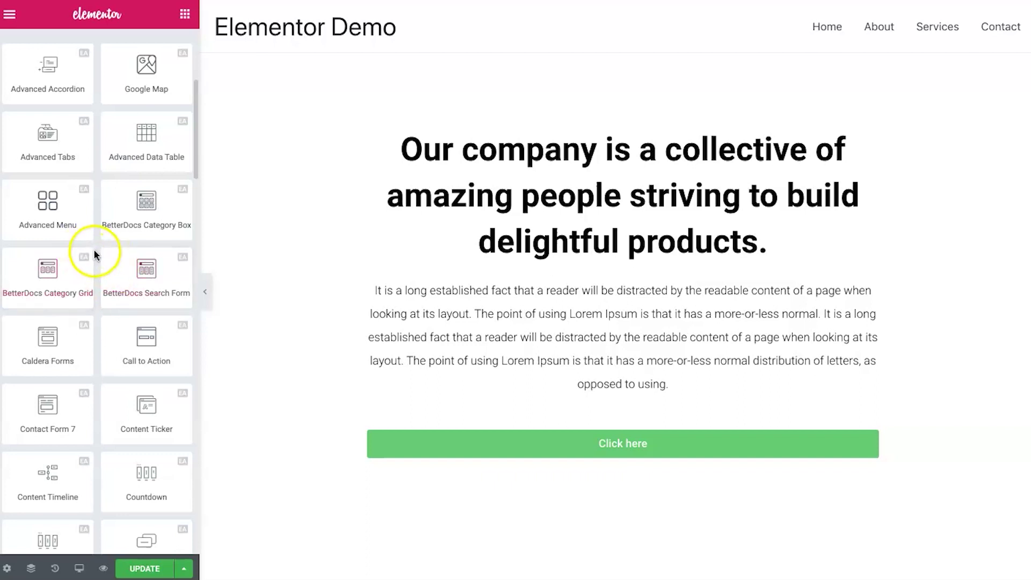
Step: Add the Essential Addons Advanced Data Table widget above the page's main heading
scroll(166, 161, down, 1)
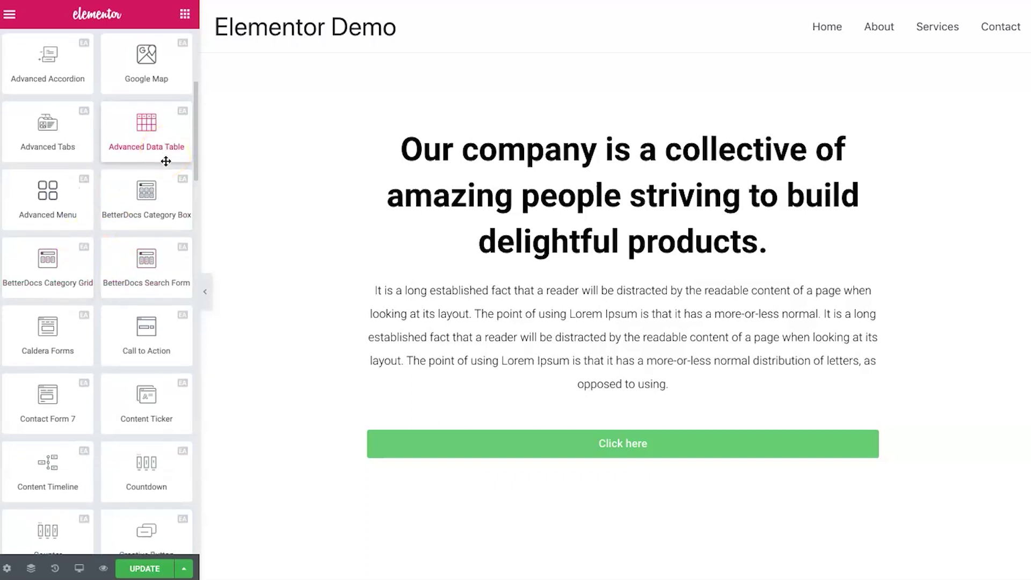
drag(85, 115, 84, 169)
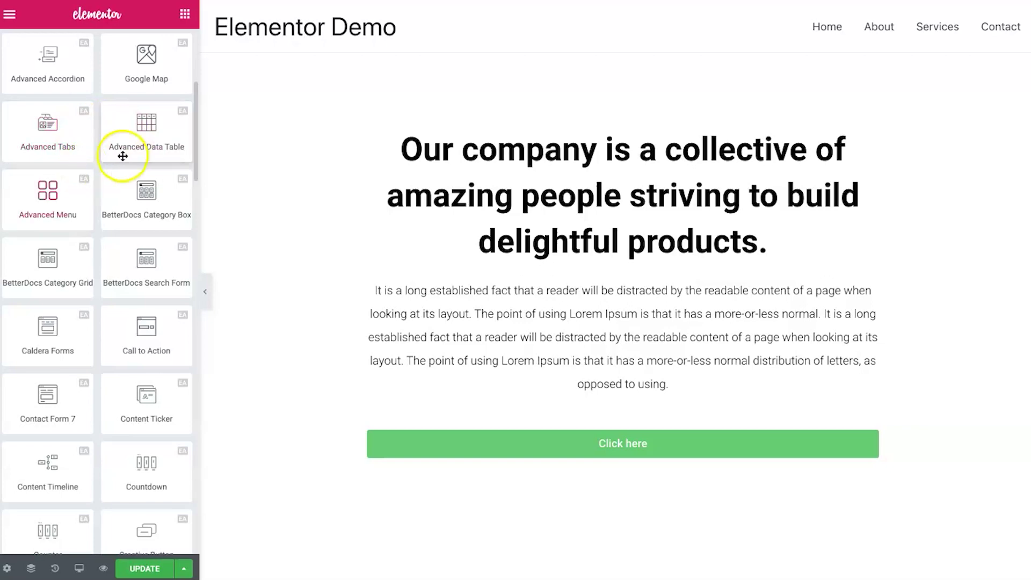
drag(138, 136, 556, 152)
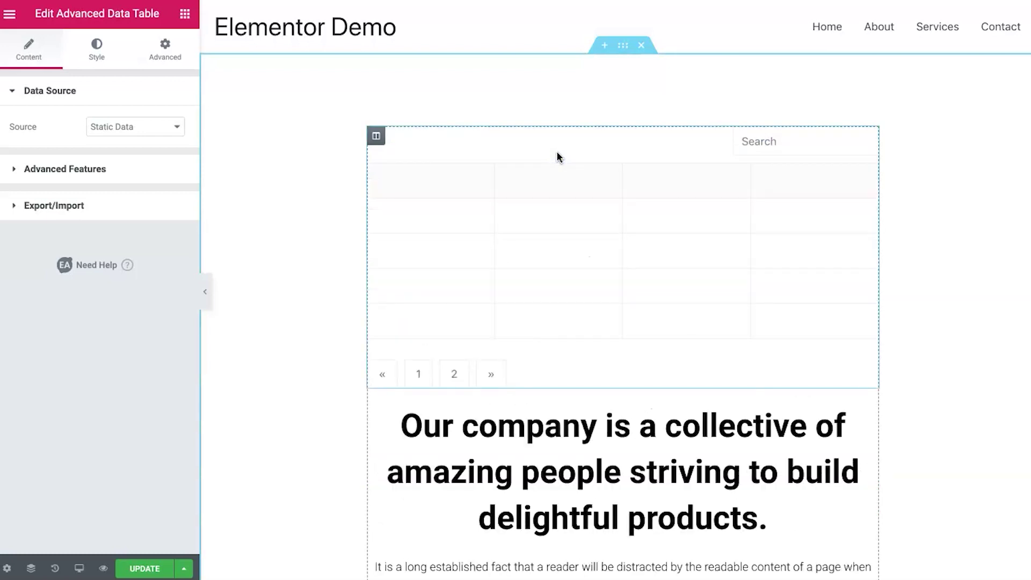
Step: Fill the table's first three header cells with "Tlilskmdf", "dsfsldkm" and "sdfksklm", and the first body cell with "sdflkmsdf"
click(436, 175)
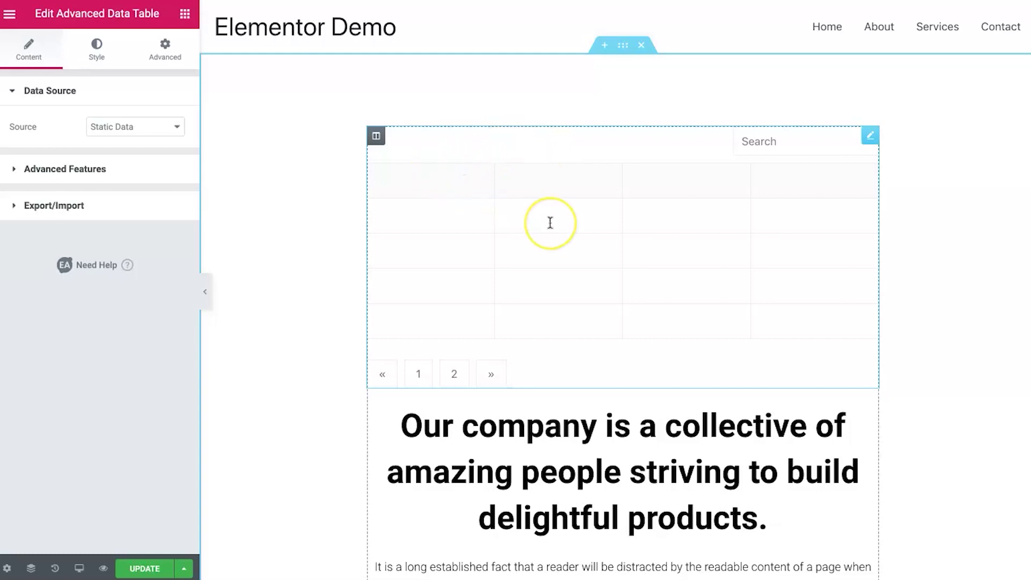
click(494, 263)
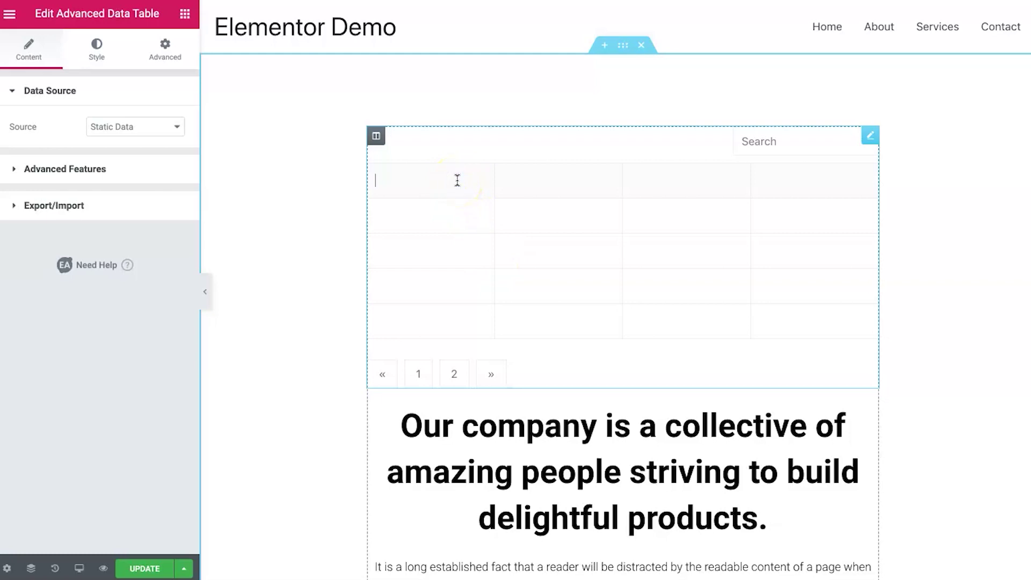
text(mdf)
click(456, 217)
text(sdflkmsdf)
click(701, 183)
text(dsfsldkm)
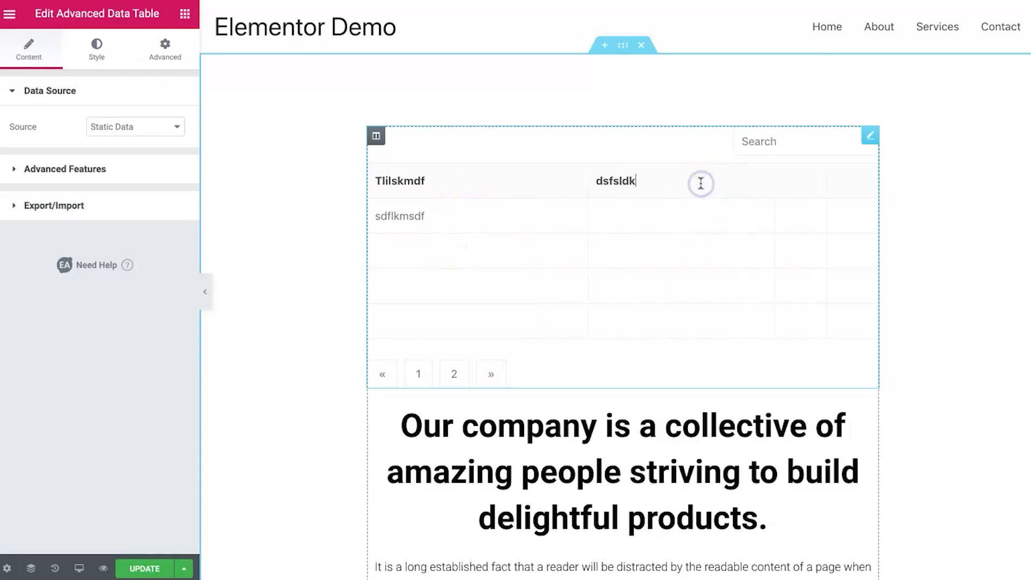
click(767, 177)
text(sdfksklm)
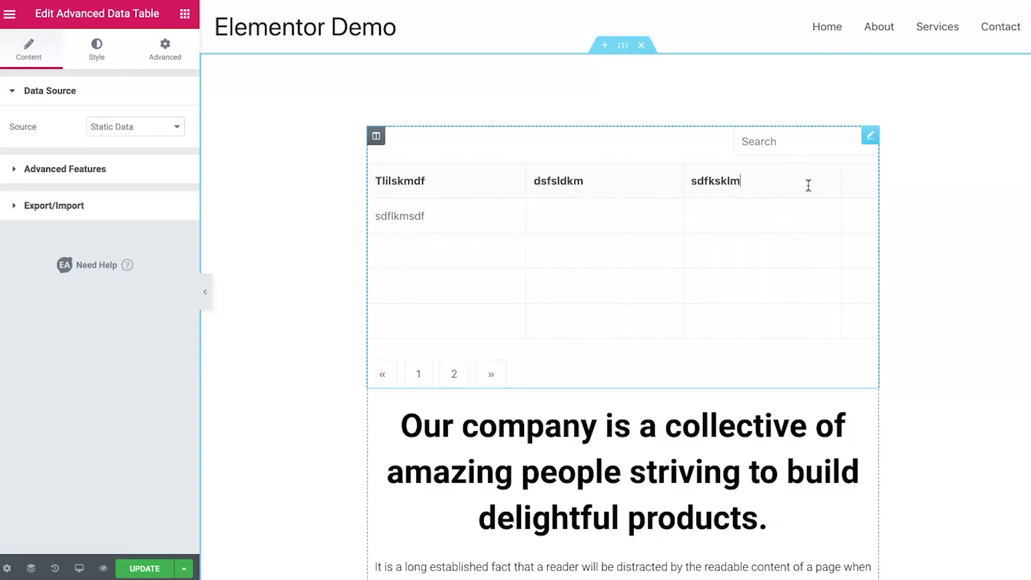
Step: Clear the sample text from the table's header cells and first body cell
double_click(744, 183)
key(BackSpace)
click(579, 176)
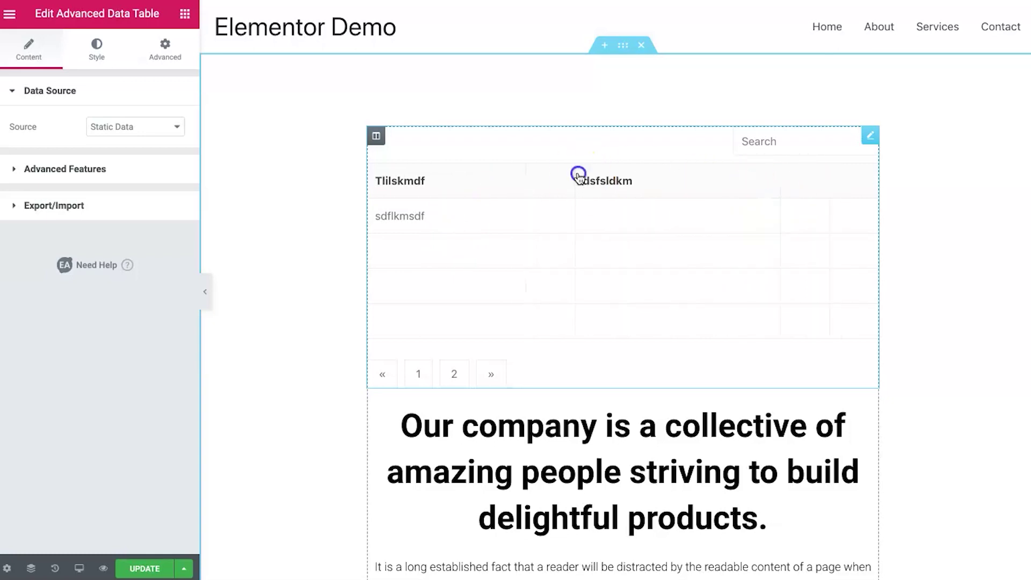
double_click(578, 177)
key(BackSpace)
key(ctrl+a)
click(440, 186)
double_click(424, 206)
key(BackSpace)
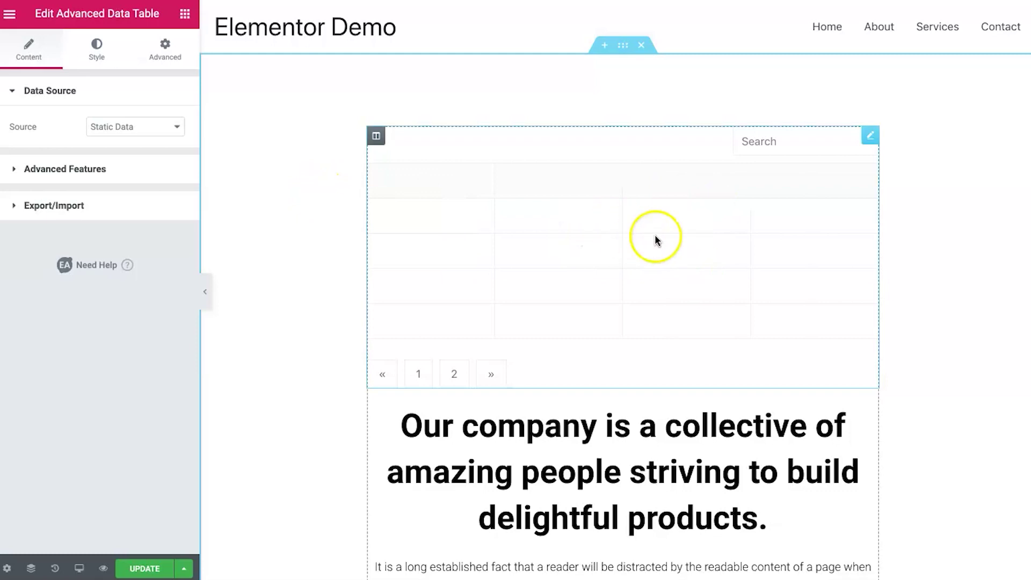
Step: Review the data table's style settings and its advanced features for sorting, search and pagination
click(94, 56)
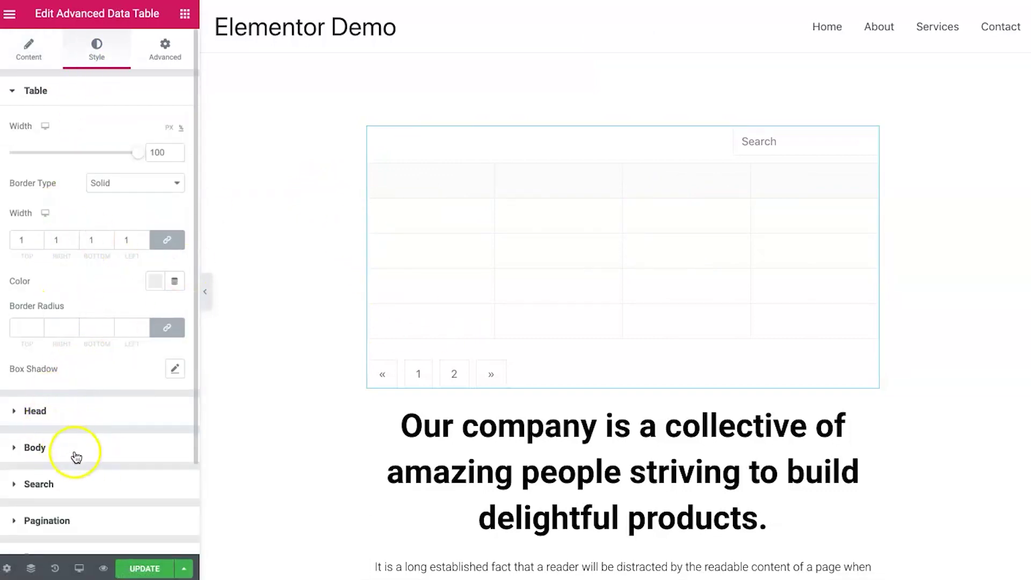
click(29, 47)
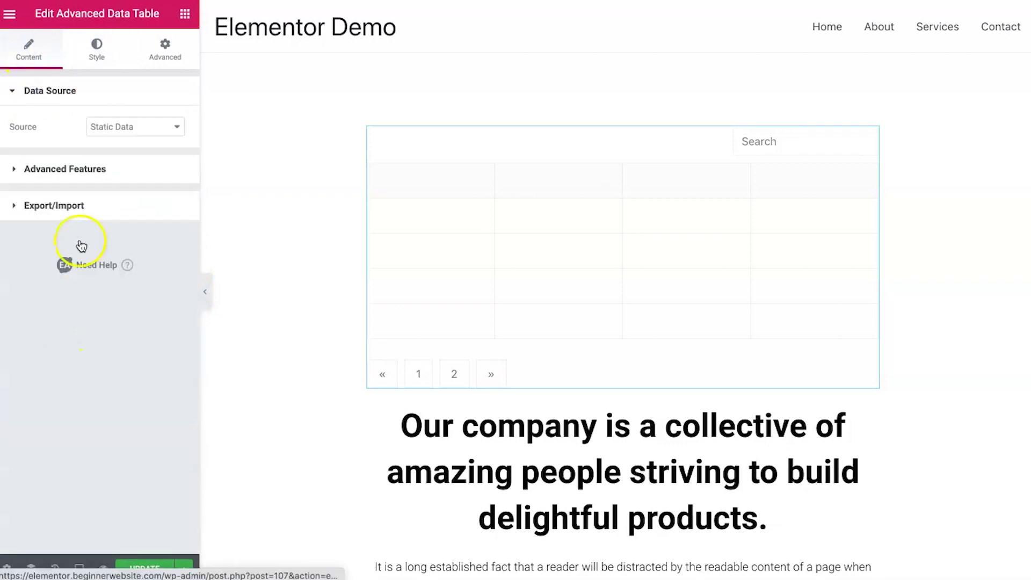
click(88, 168)
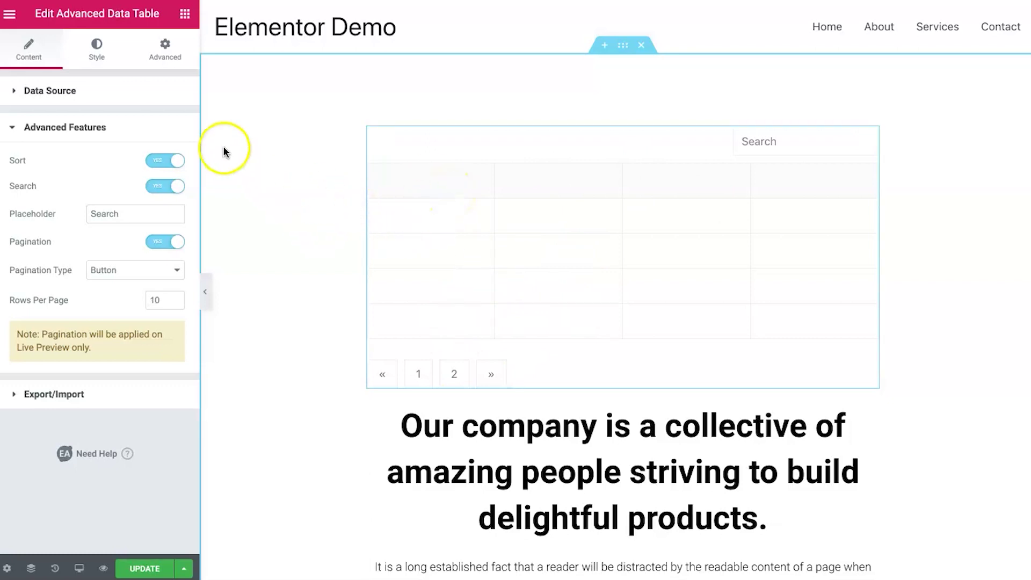
click(114, 133)
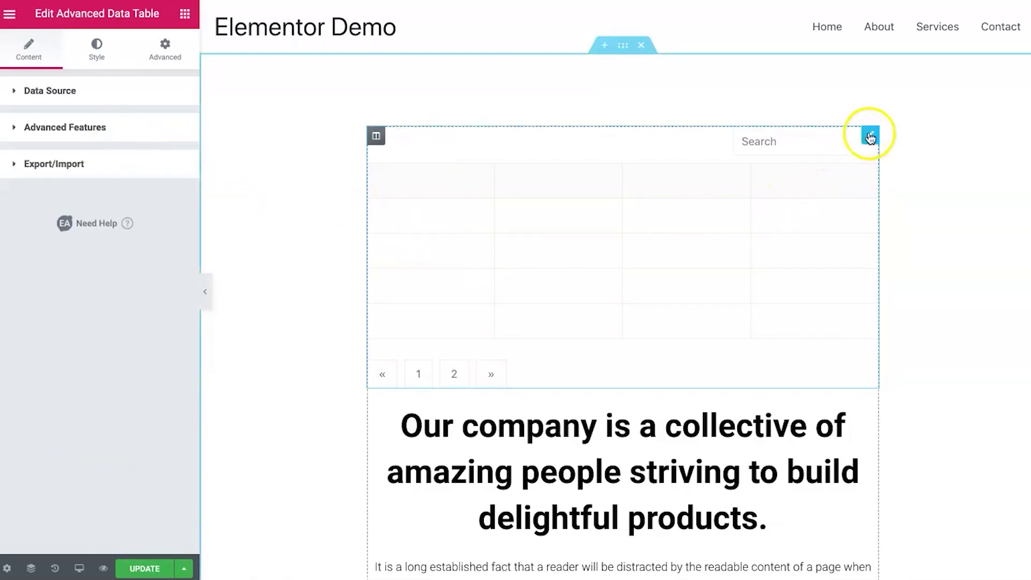
Step: Delete the Advanced Data Table widget from the page
right_click(869, 134)
click(927, 344)
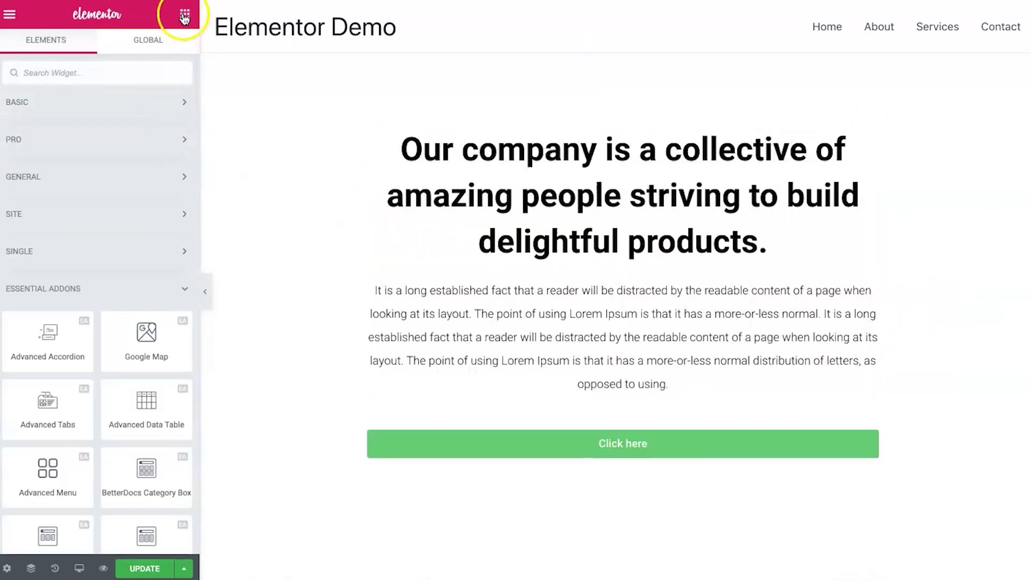
Step: Look through the Essential Addons widget list from Advanced Accordion down to WPForms
scroll(132, 446, down, 5)
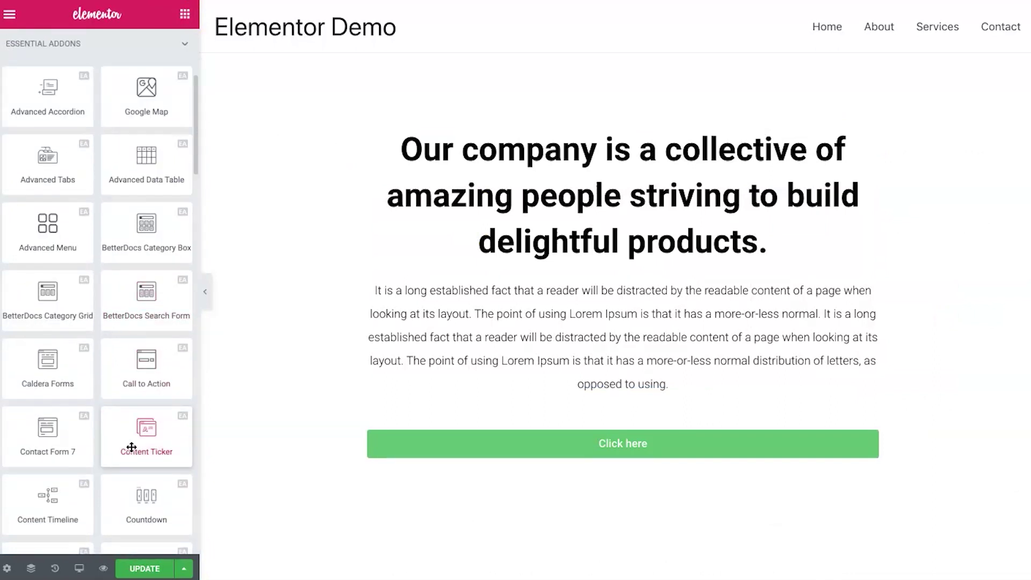
scroll(136, 378, down, 2)
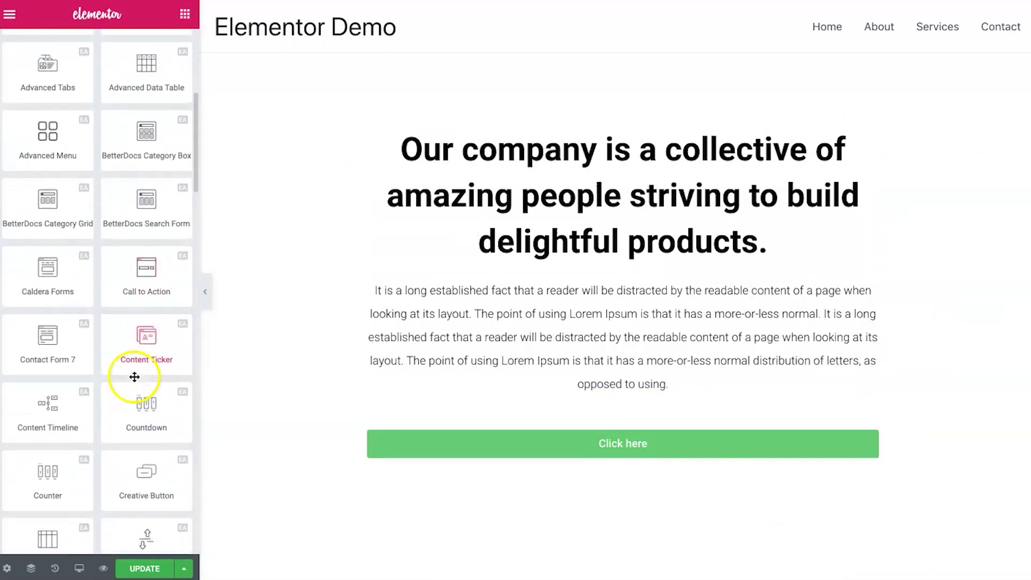
scroll(75, 284, down, 1)
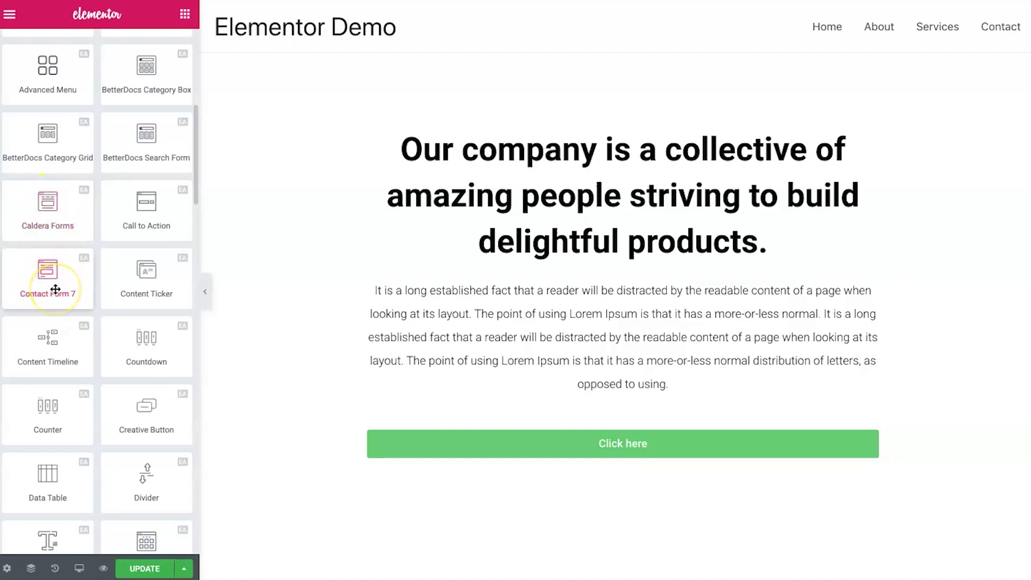
scroll(56, 290, down, 4)
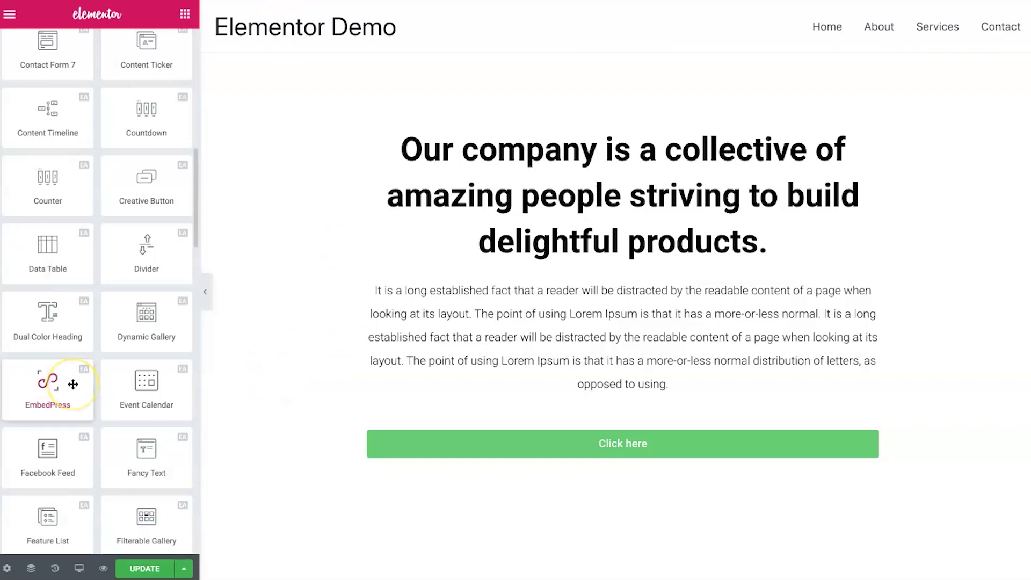
scroll(73, 384, down, 5)
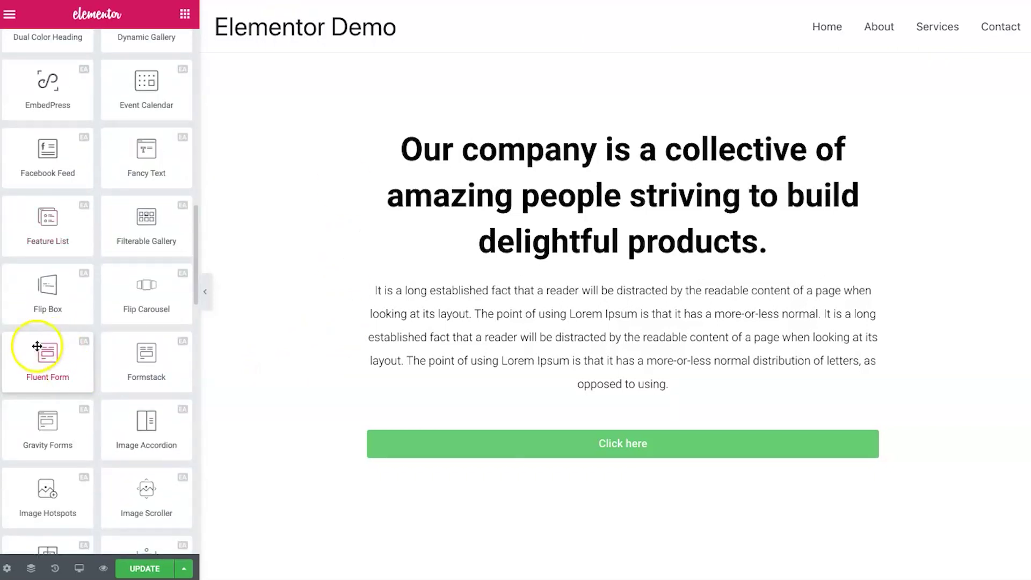
right_click(67, 383)
click(13, 432)
scroll(105, 430, down, 5)
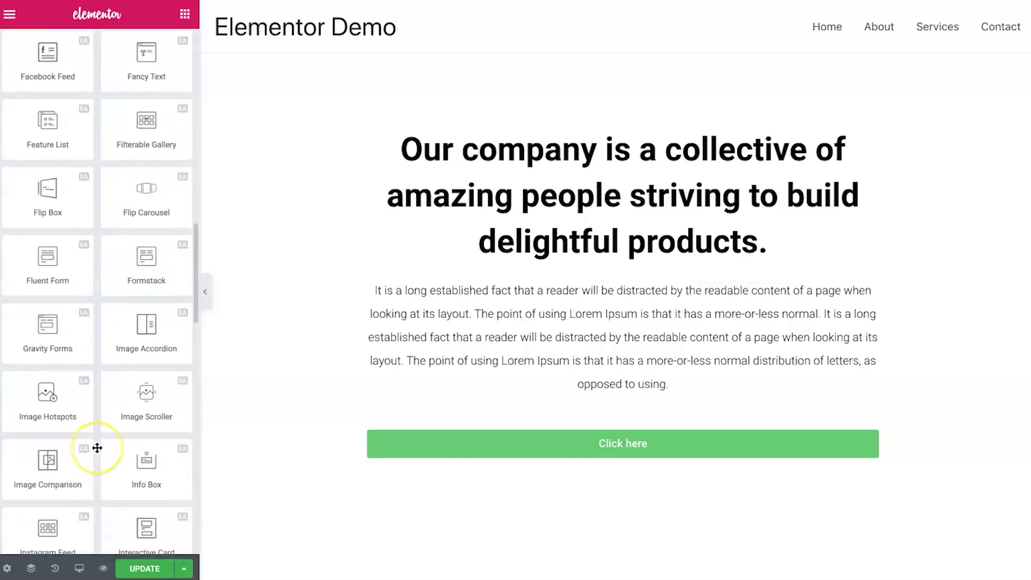
scroll(96, 448, down, 1)
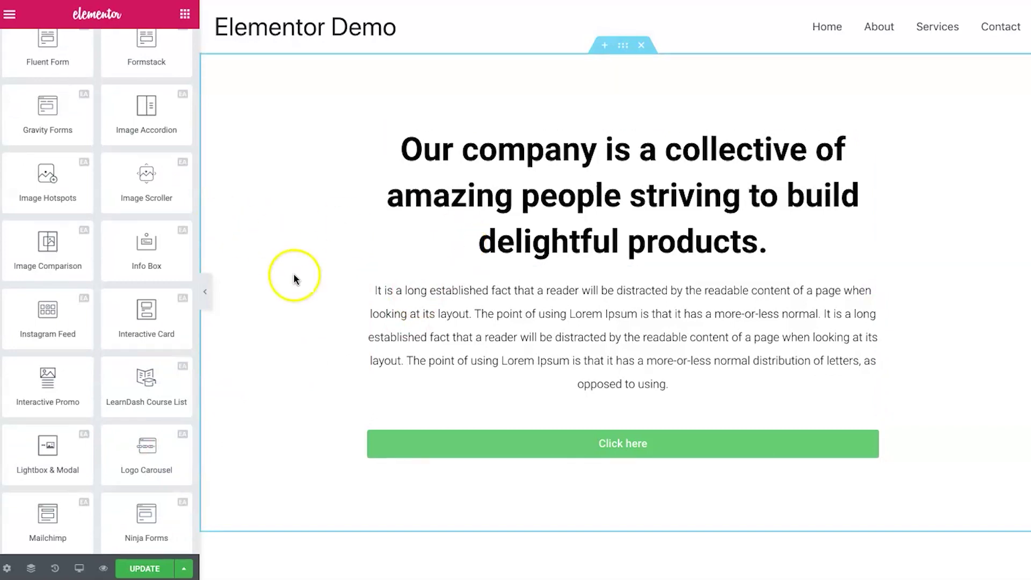
scroll(90, 441, down, 2)
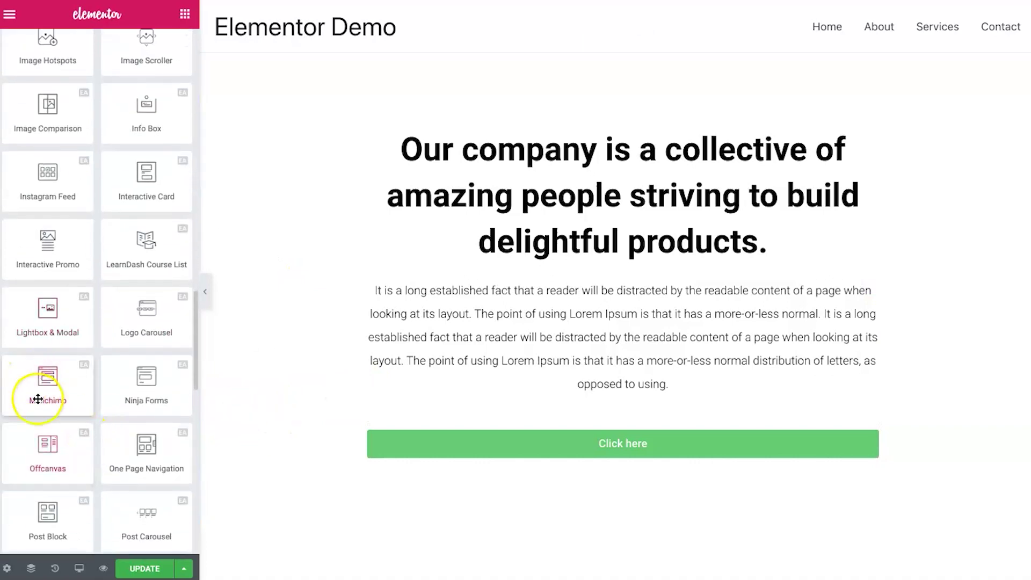
scroll(144, 394, down, 2)
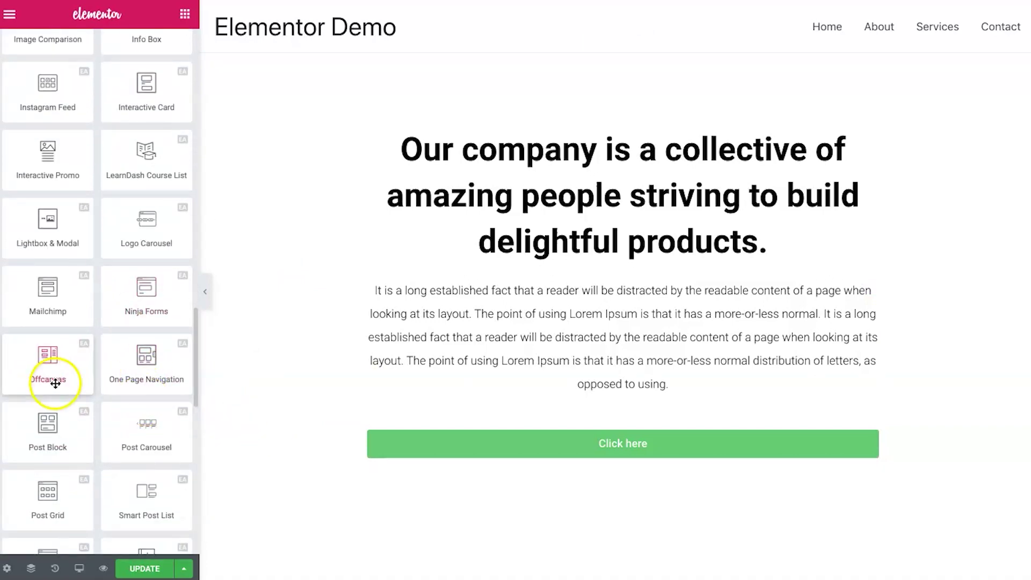
scroll(69, 237, up, 2)
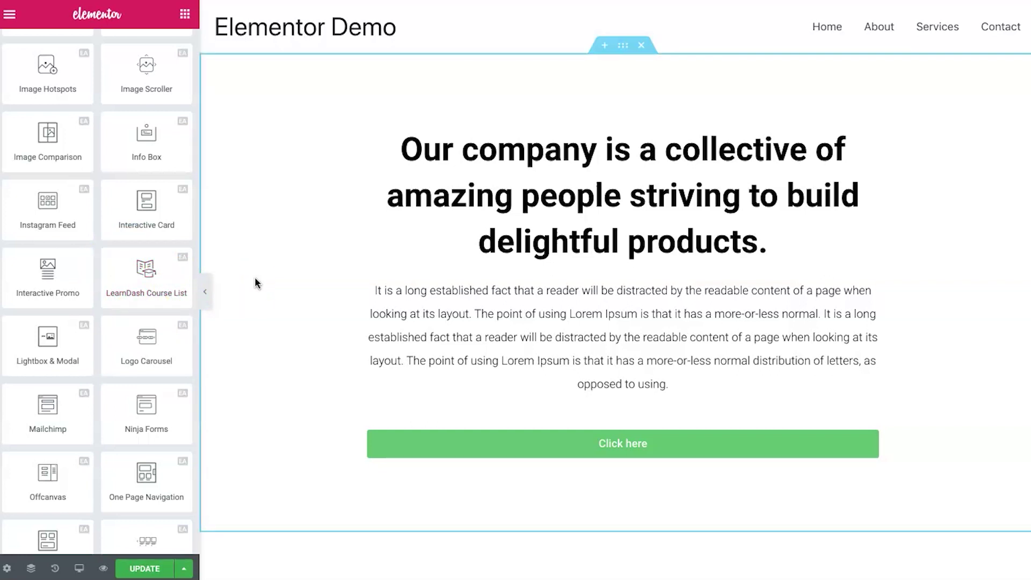
drag(160, 285, 119, 271)
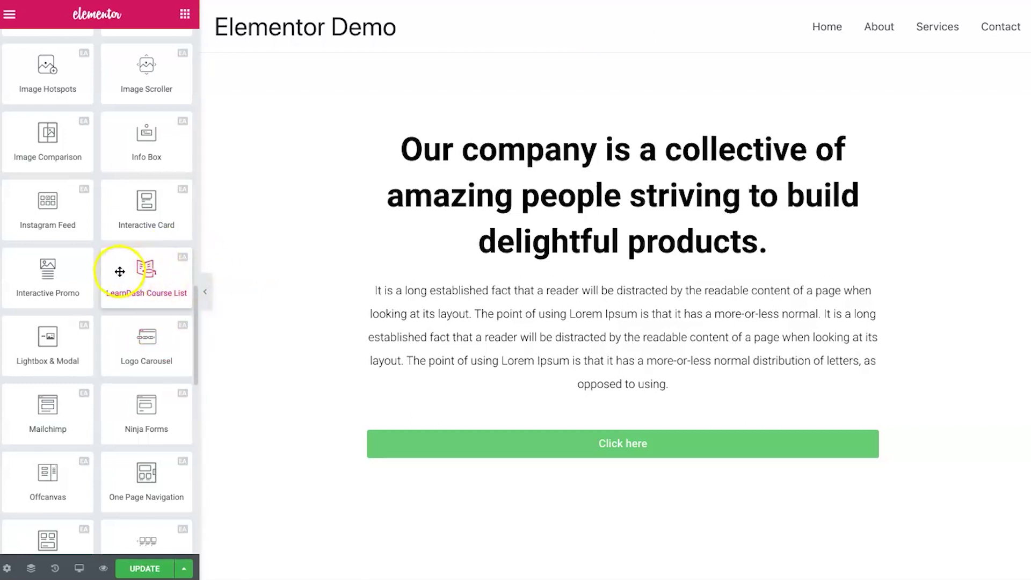
scroll(179, 316, down, 5)
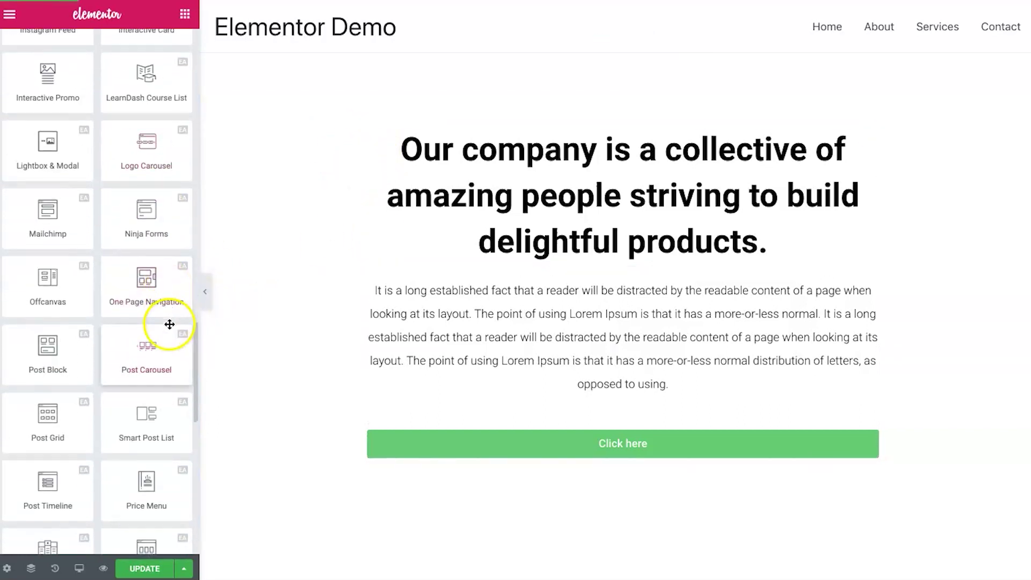
scroll(97, 392, down, 3)
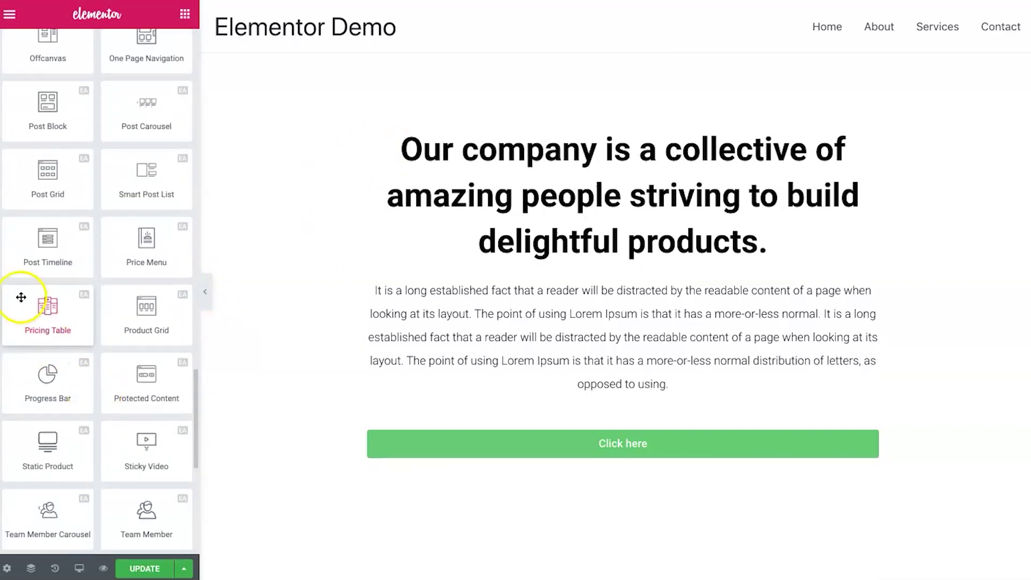
scroll(104, 424, down, 1)
scroll(106, 429, down, 2)
scroll(106, 430, down, 4)
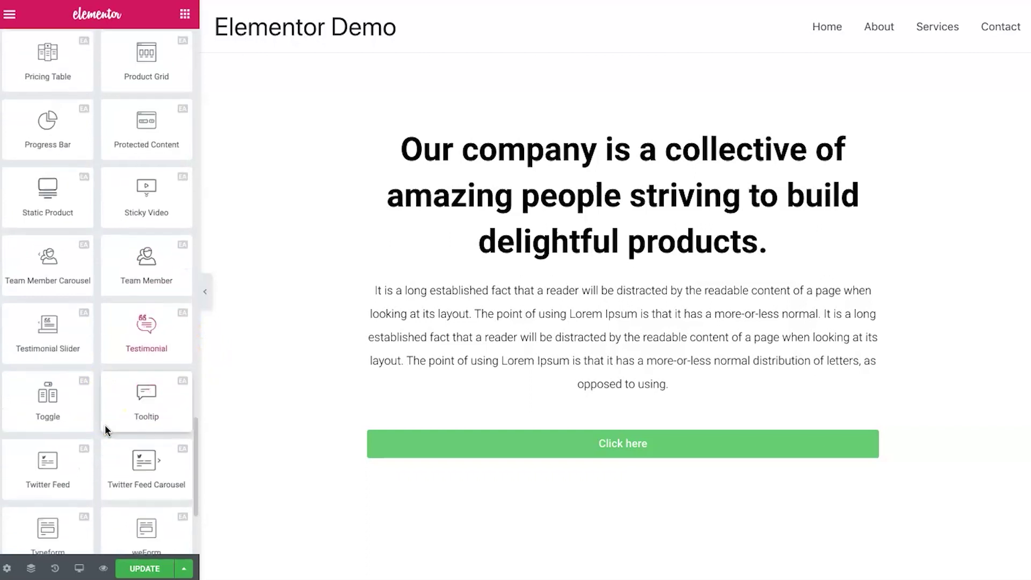
scroll(95, 410, down, 1)
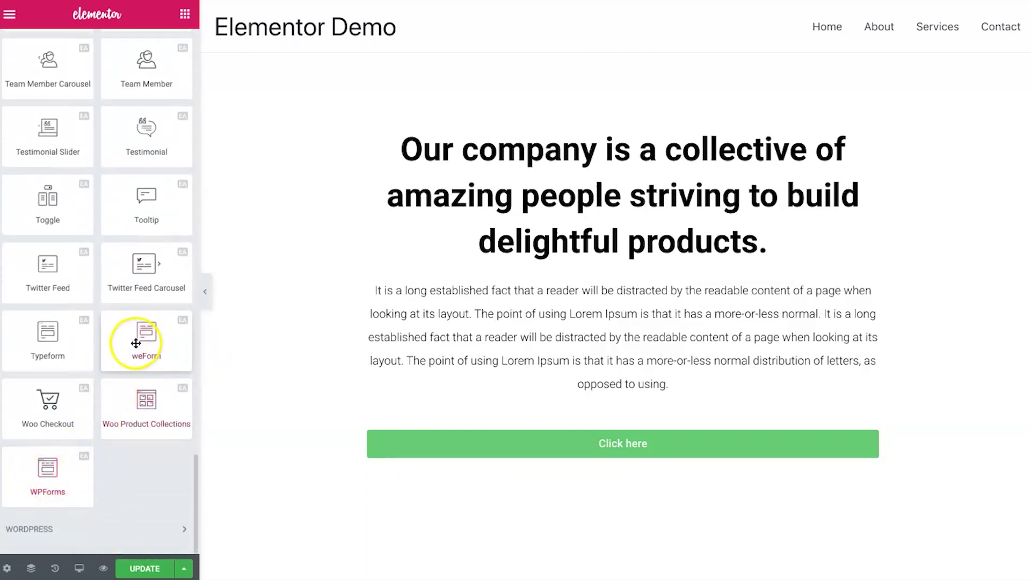
scroll(141, 343, up, 1)
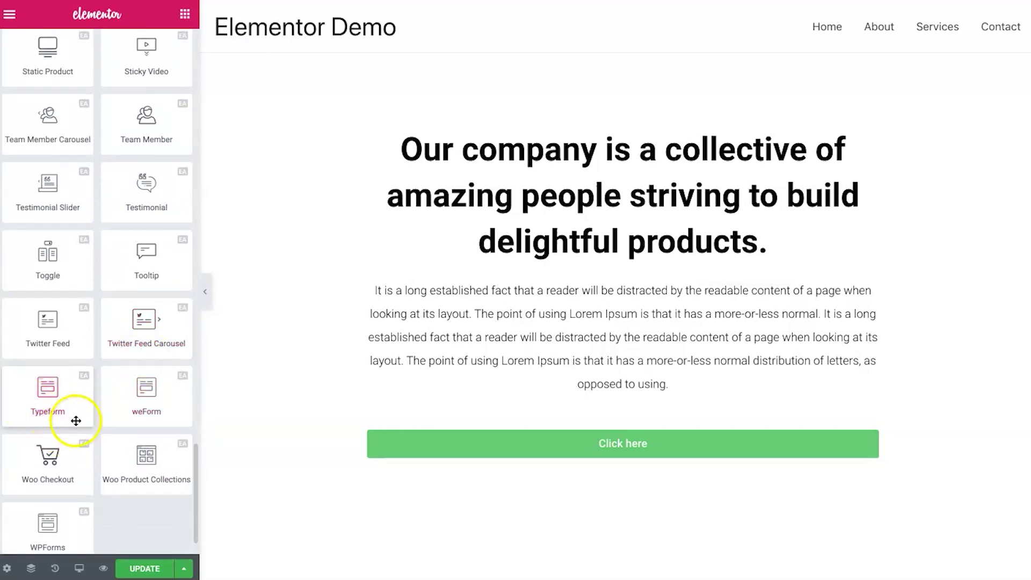
Step: Insert the Essential Addons Call to Action widget above the page's main heading
scroll(104, 387, up, 20)
scroll(105, 391, up, 5)
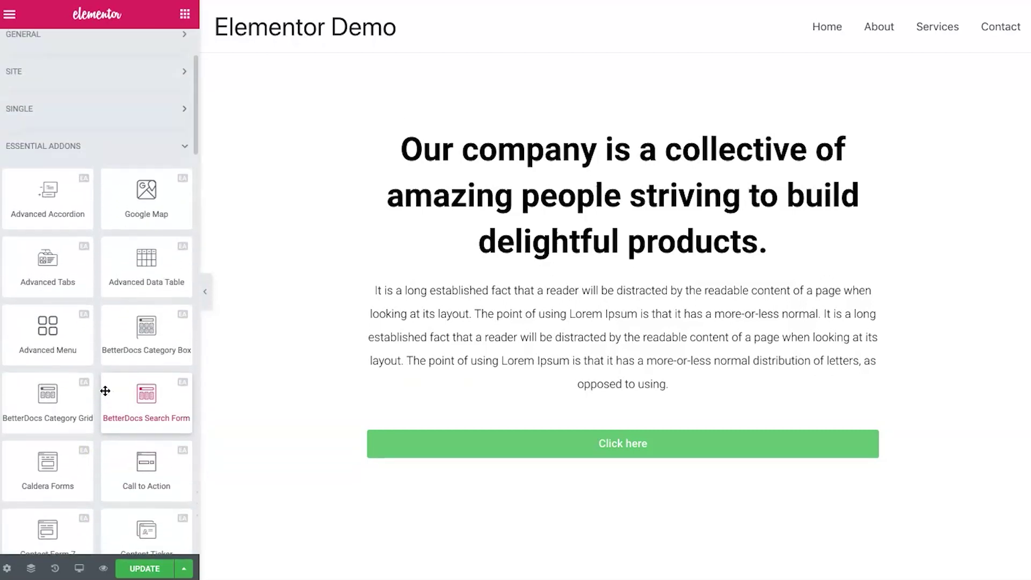
scroll(102, 355, down, 1)
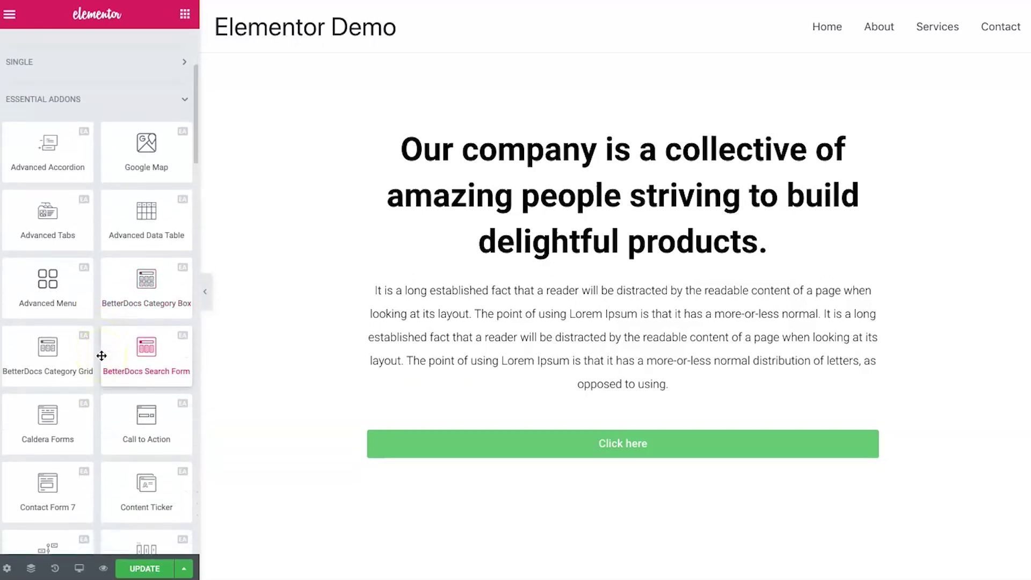
scroll(102, 355, down, 2)
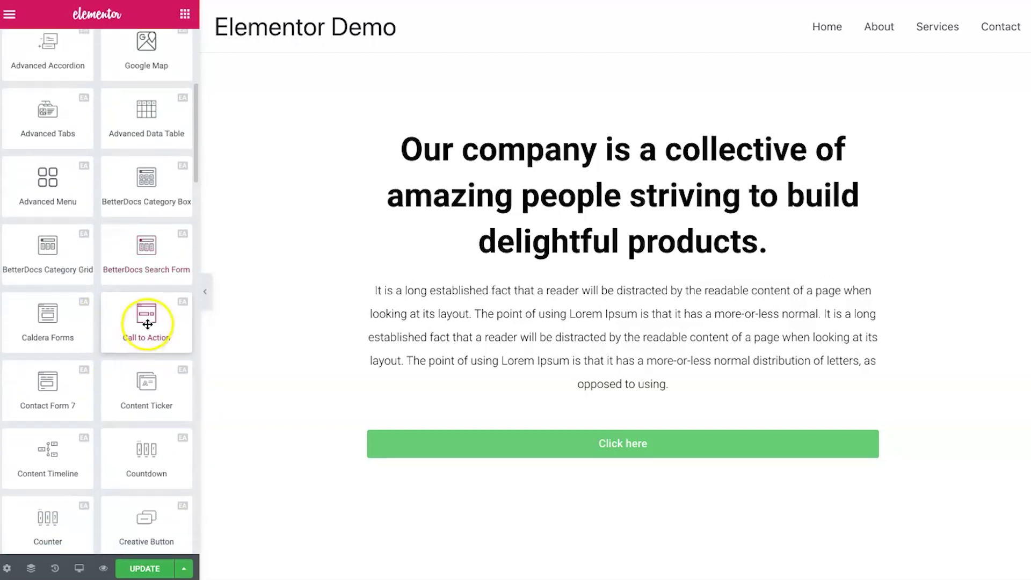
drag(332, 243, 609, 142)
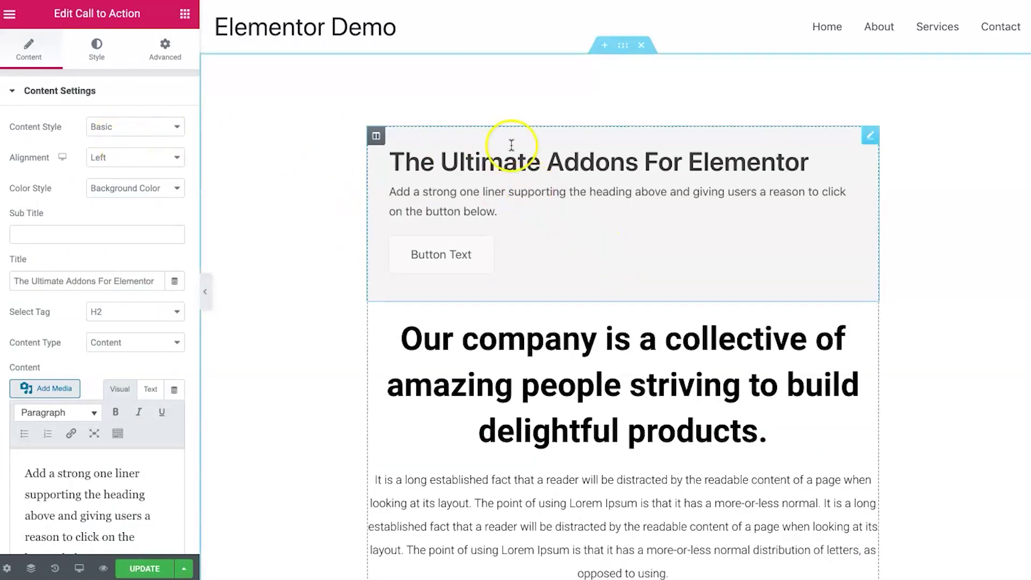
Step: Add a single-column section at the top of the page and move the Call to Action widget into it
click(605, 46)
click(602, 124)
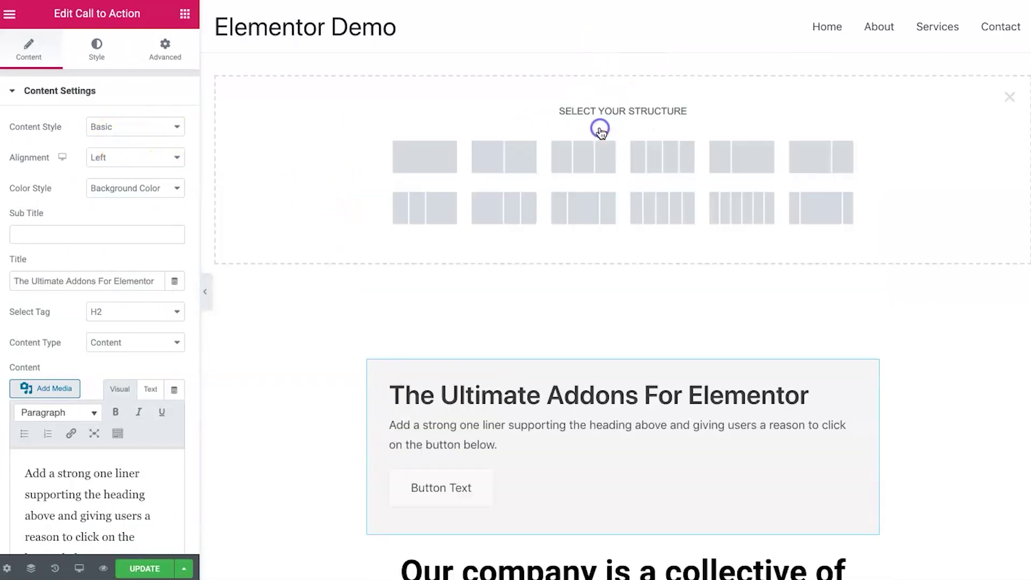
click(428, 172)
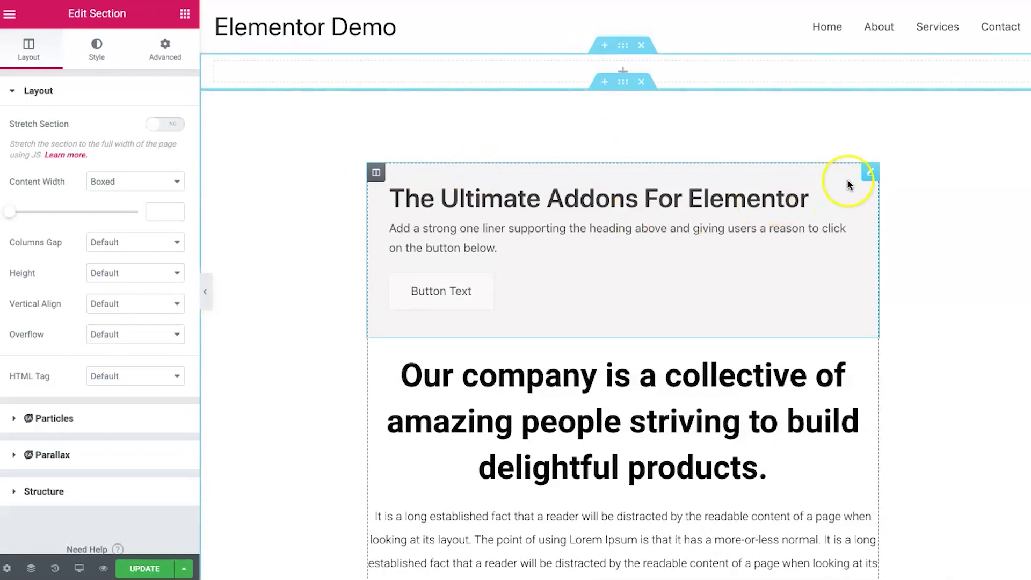
drag(878, 175, 674, 75)
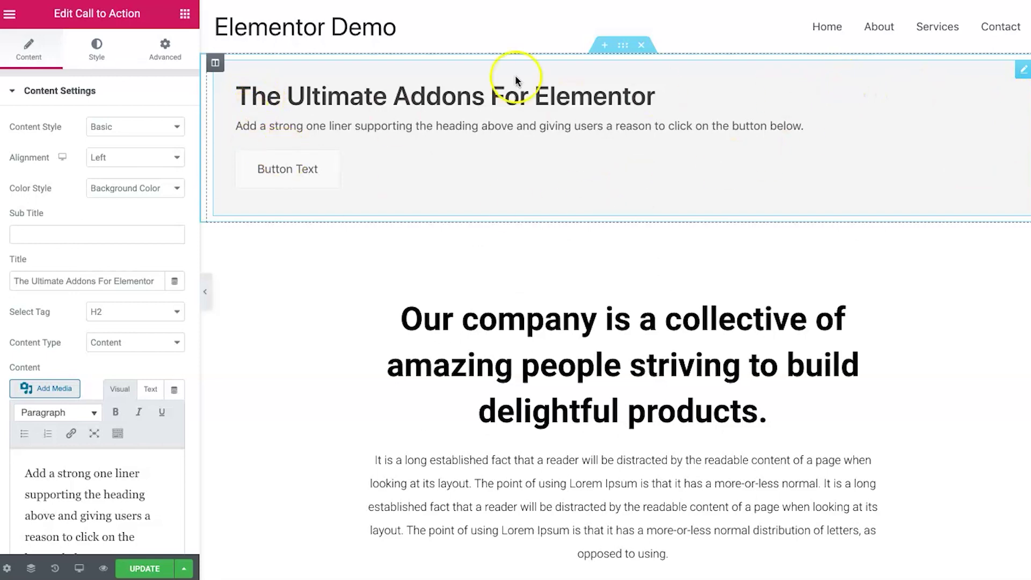
Step: Set the Call to Action's content style to Flex Grid
click(136, 128)
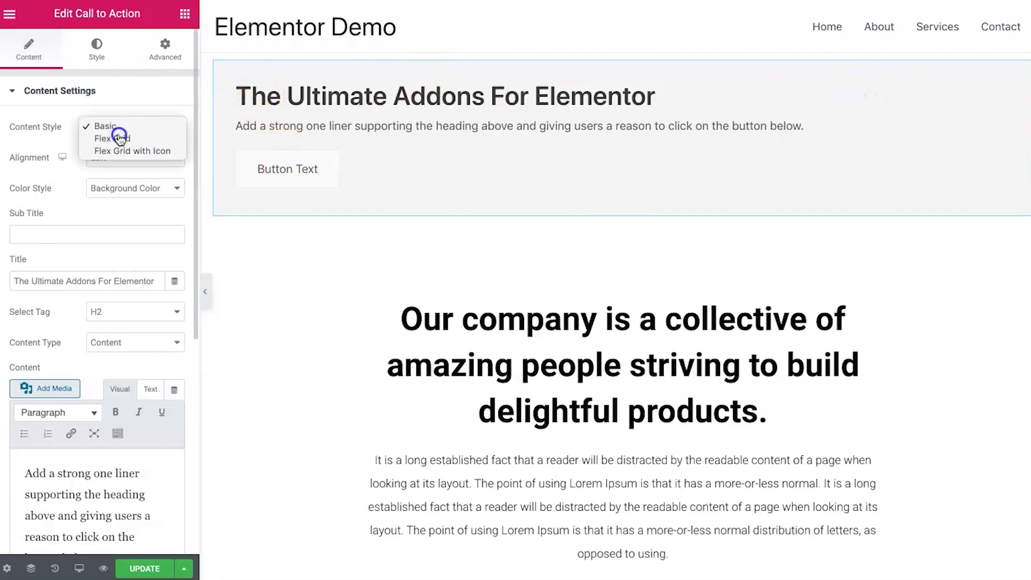
click(119, 138)
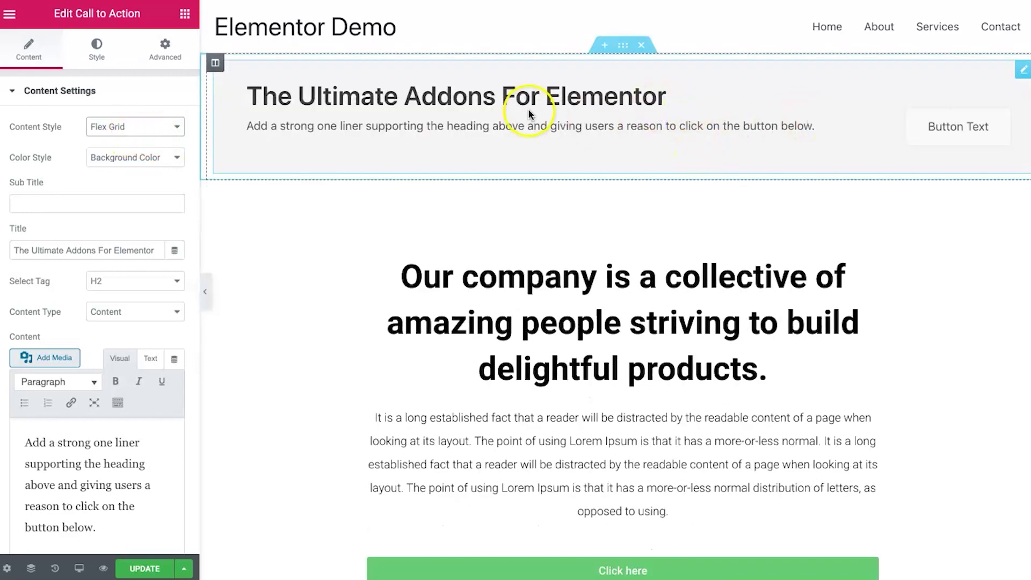
Step: Clear the Call to Action's content text and undo that deletion
triple_click(94, 462)
key(BackSpace)
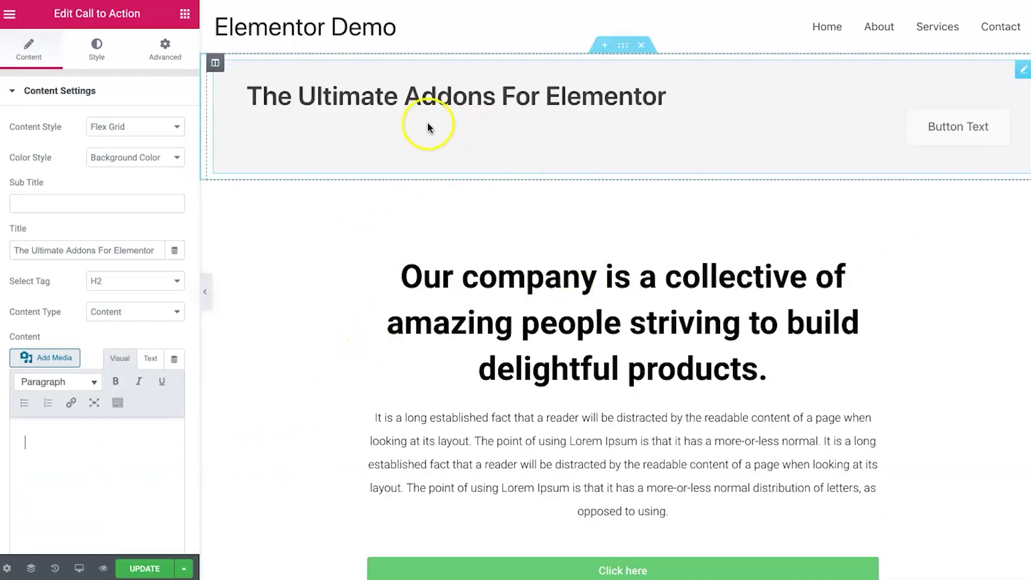
key(ctrl+z)
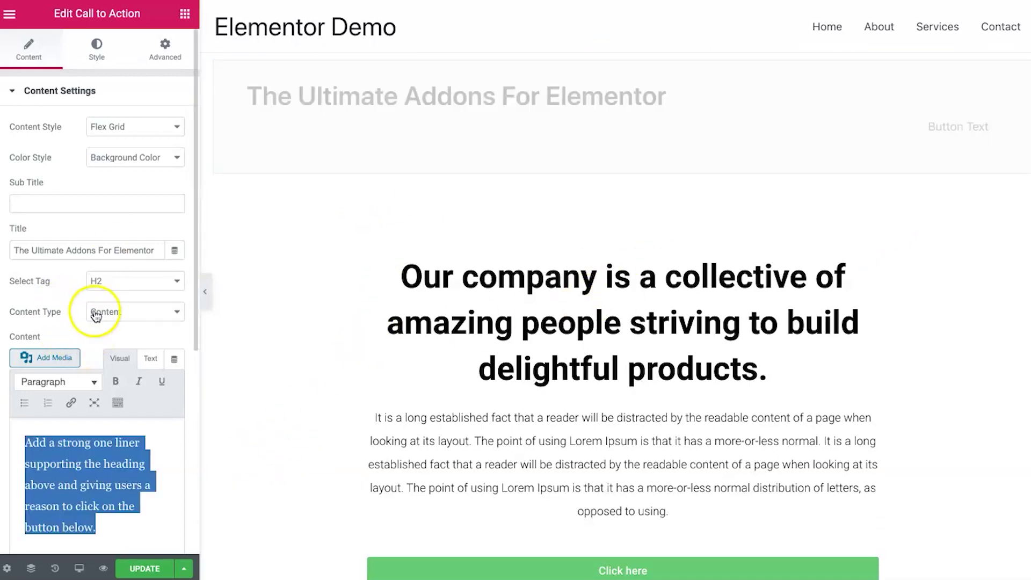
click(366, 159)
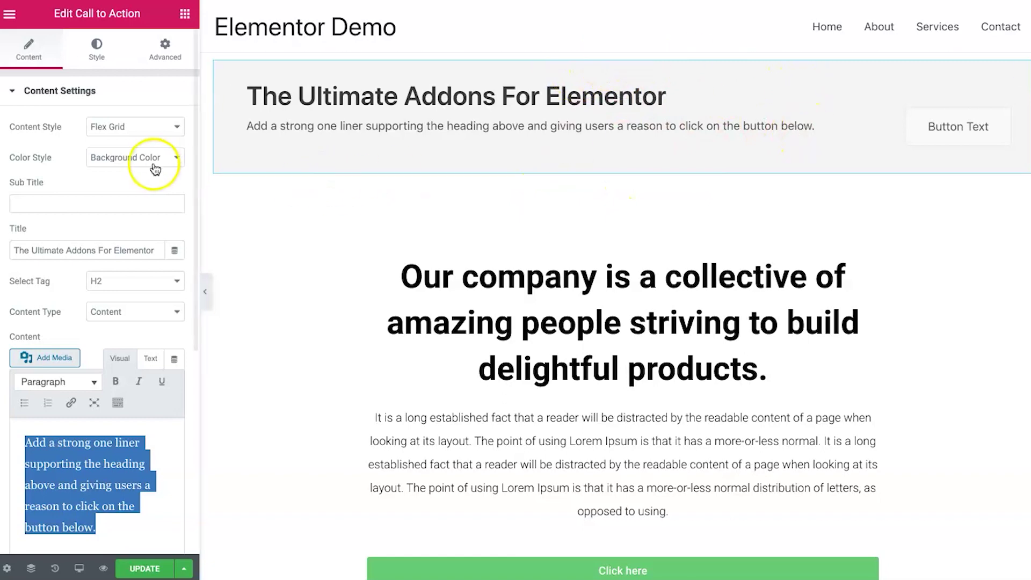
Step: Delete the Call to Action widget from the new section
scroll(154, 166, down, 3)
scroll(154, 168, up, 3)
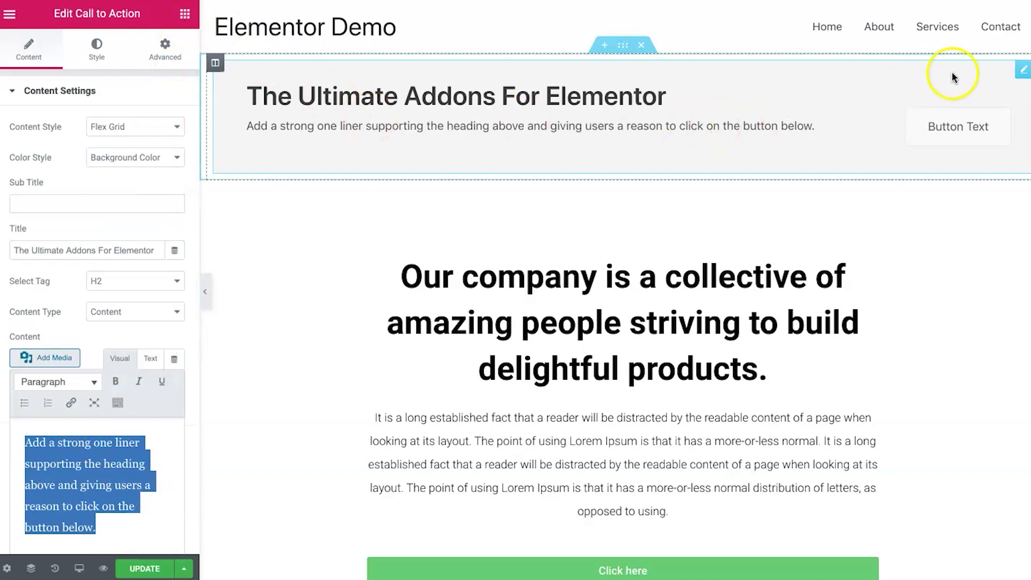
right_click(1024, 68)
click(943, 270)
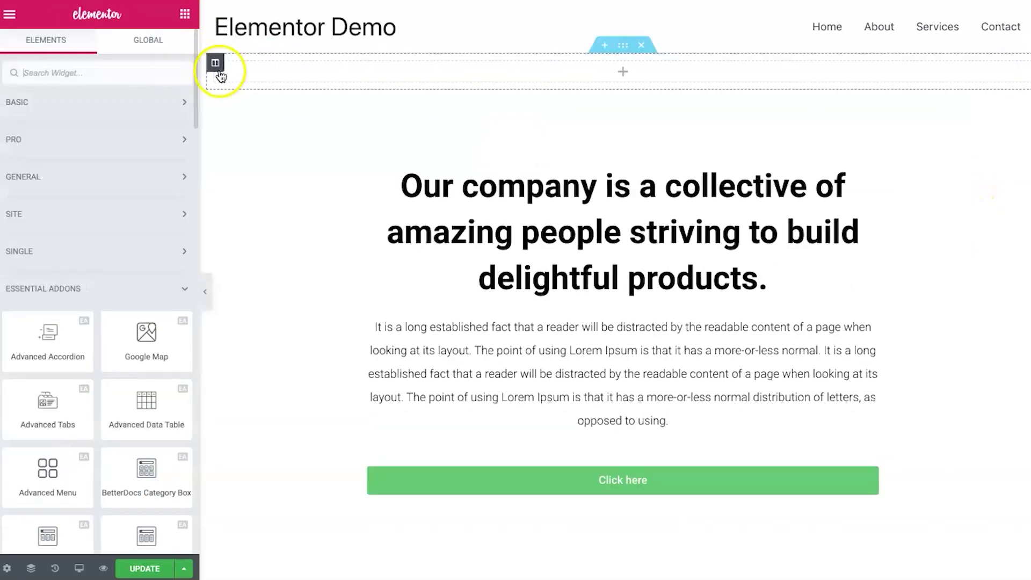
Step: Insert the Essential Addons Content Timeline widget above the page's main heading
scroll(146, 418, down, 5)
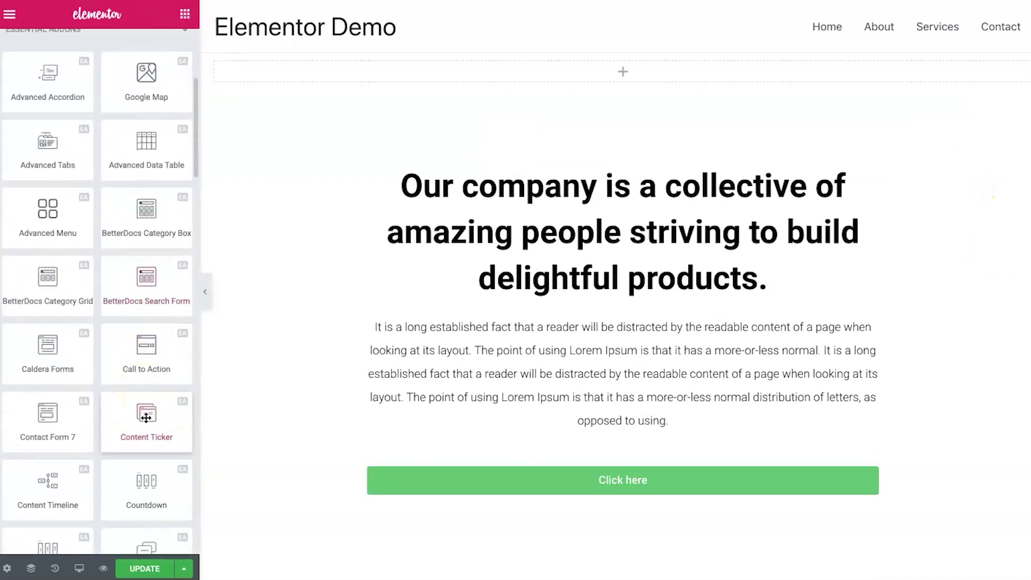
scroll(146, 418, down, 3)
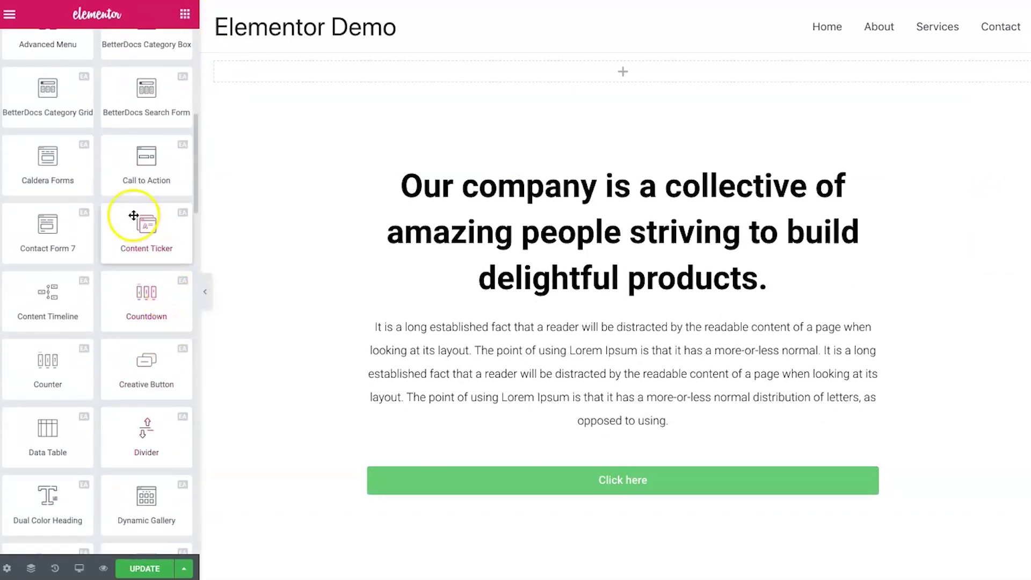
scroll(135, 214, down, 1)
drag(78, 228, 644, 193)
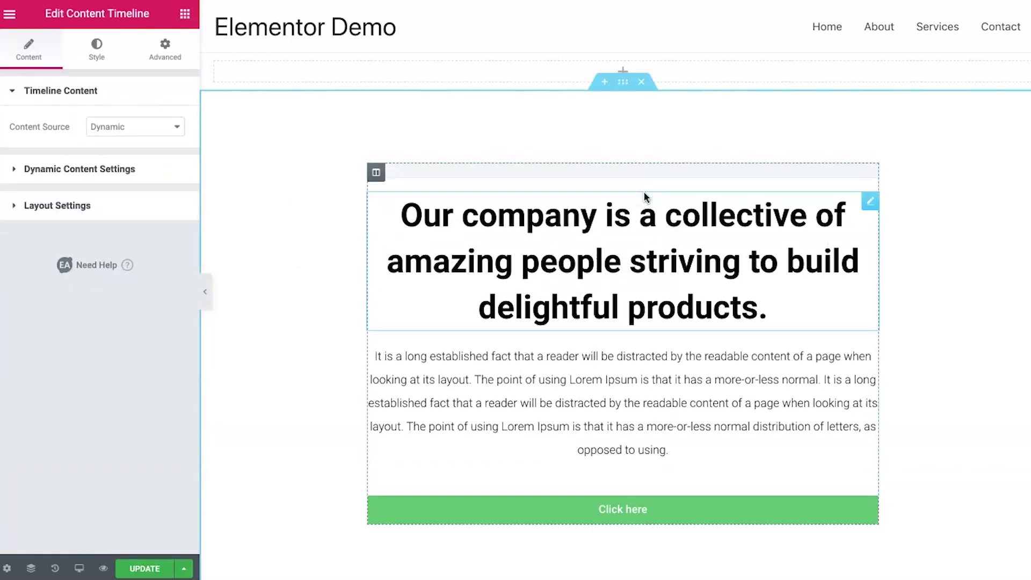
click(511, 189)
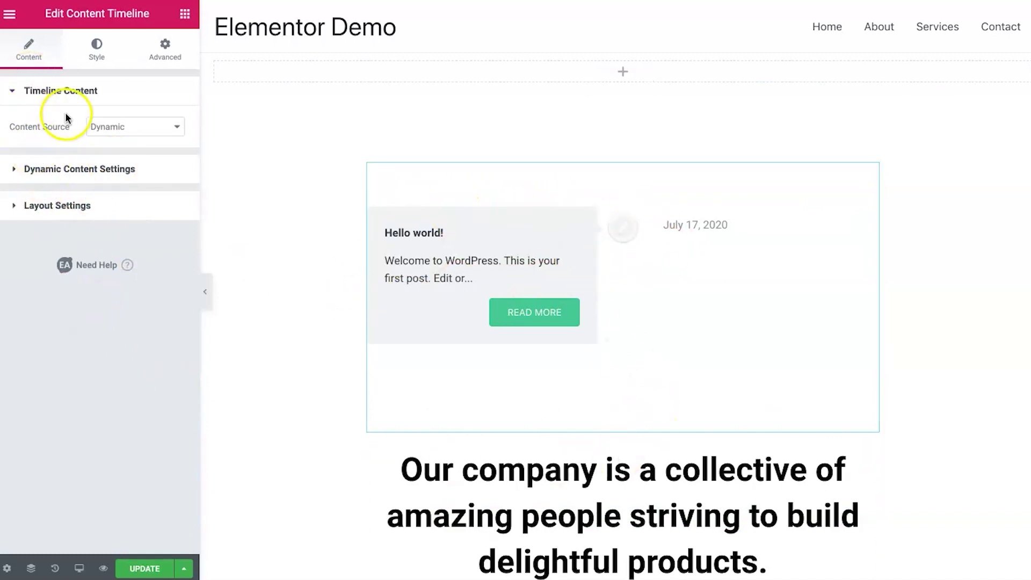
Step: Delete the Content Timeline widget from the page
right_click(867, 173)
click(874, 375)
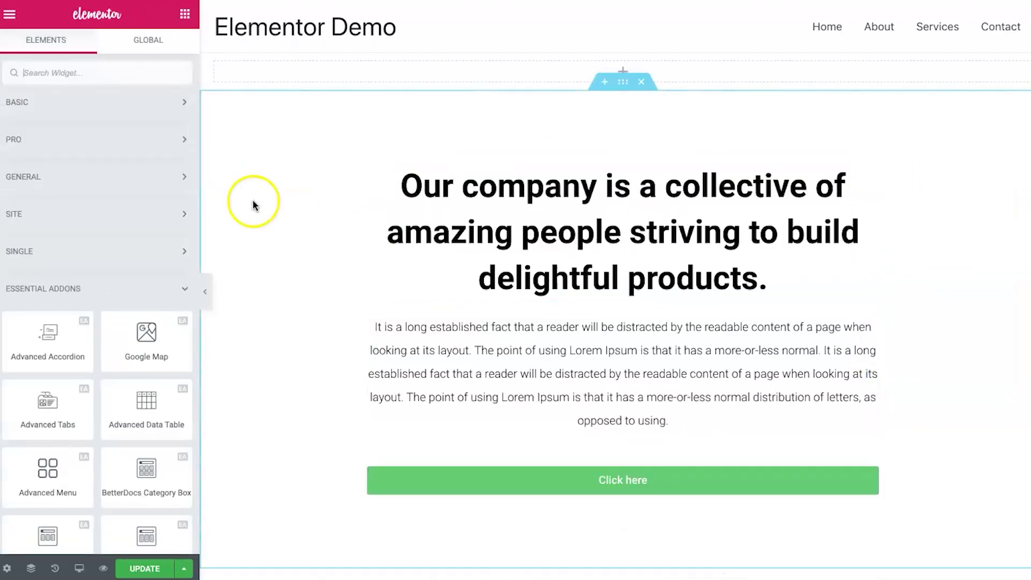
Step: Insert the Essential Addons Counter widget above the page's main heading
scroll(115, 385, down, 9)
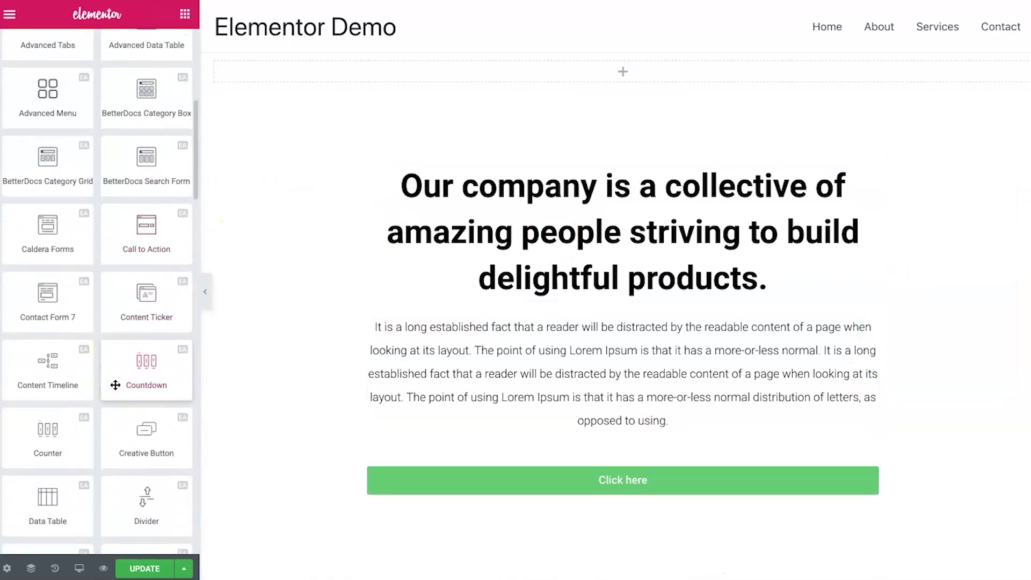
drag(36, 320, 585, 172)
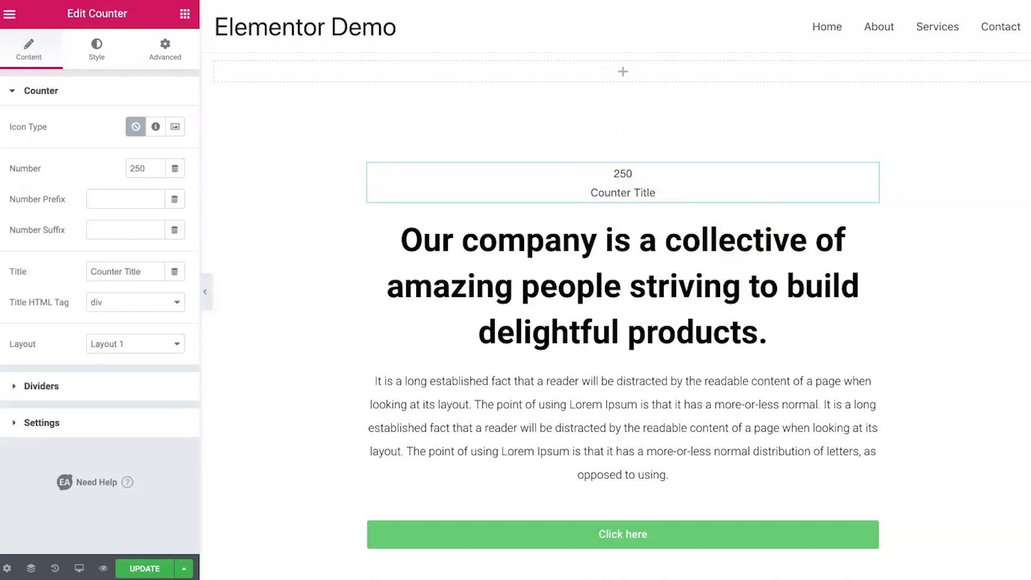
Step: View the counters section on the live home page and delete the Counter widget from the demo page
click(827, 27)
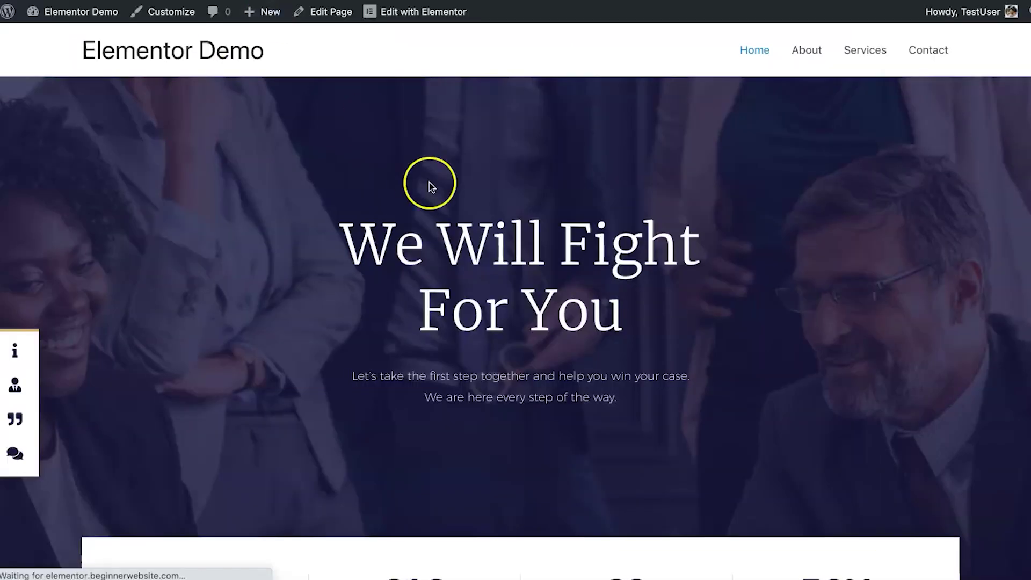
scroll(430, 182, down, 5)
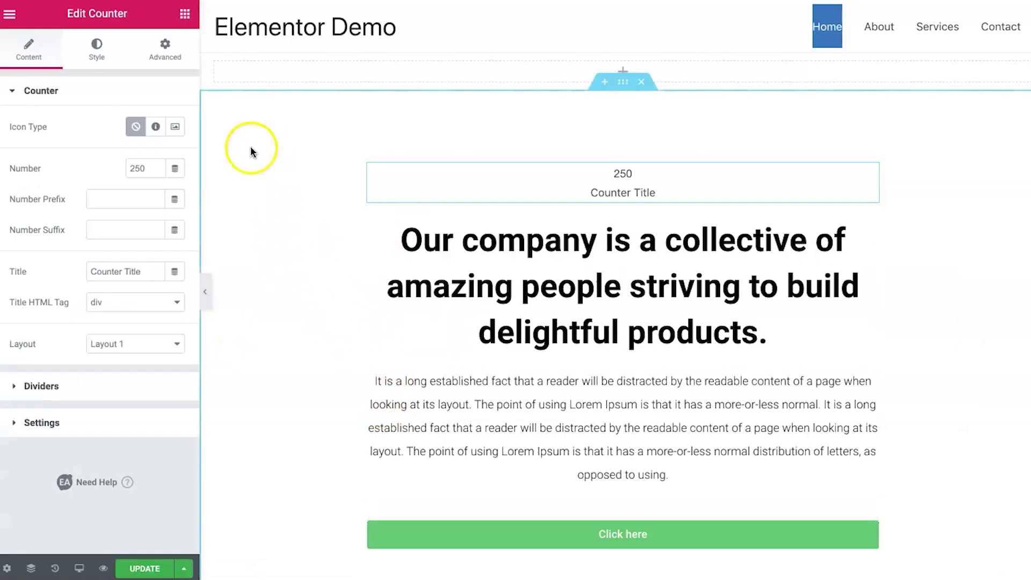
right_click(871, 172)
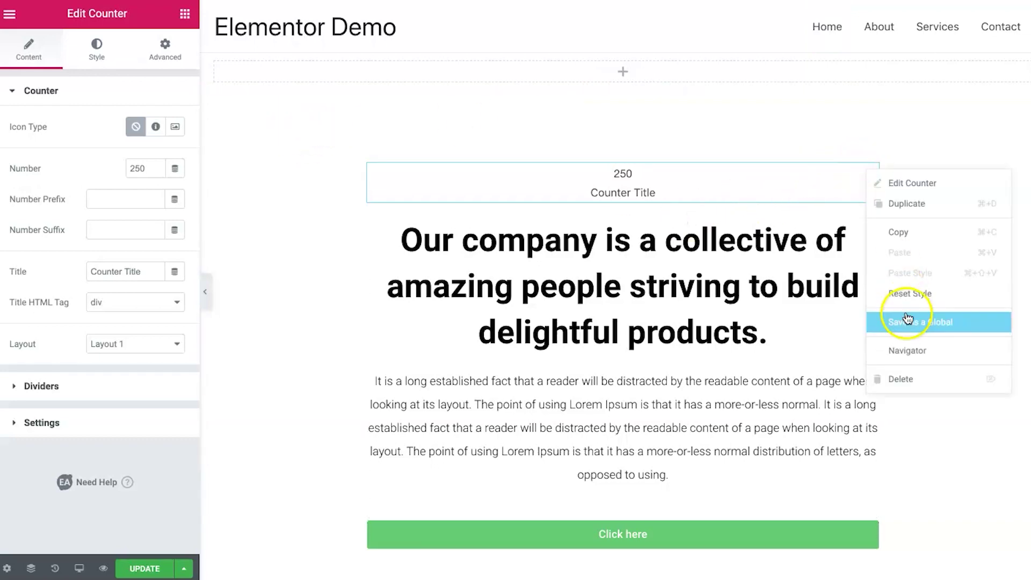
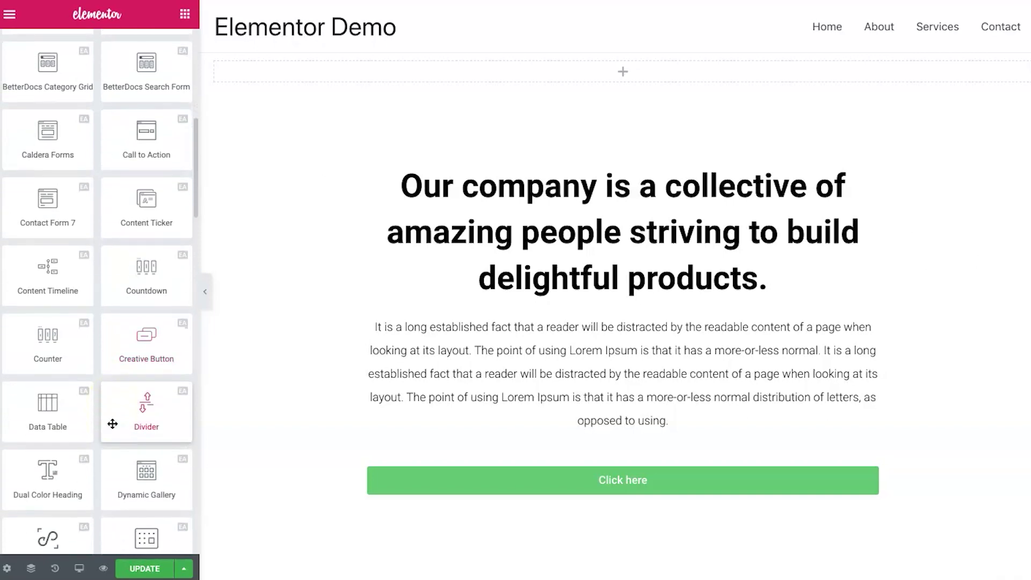
Step: Insert the Essential Addons Creative Button widget above the page's main heading
click(142, 194)
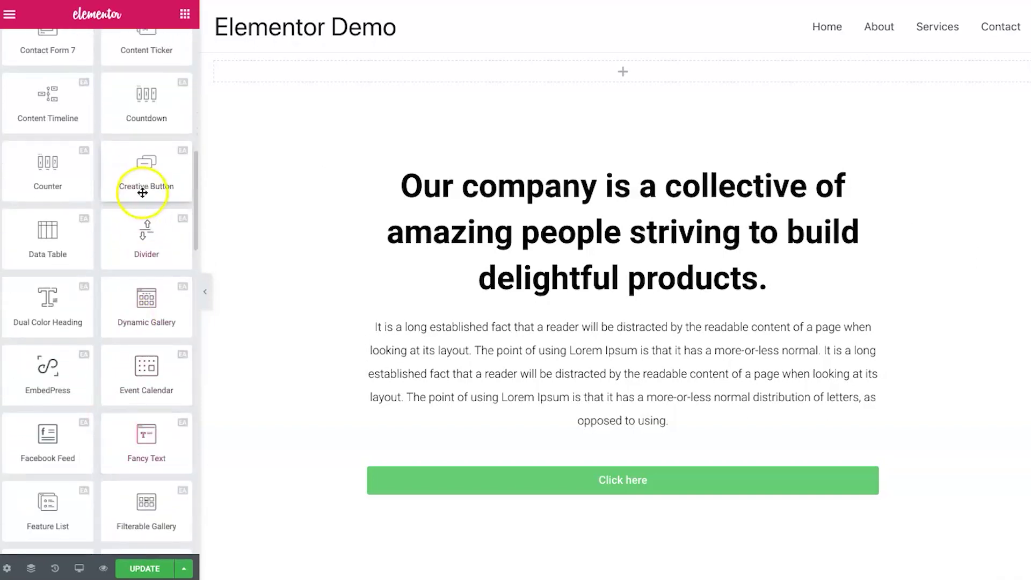
drag(135, 178, 578, 170)
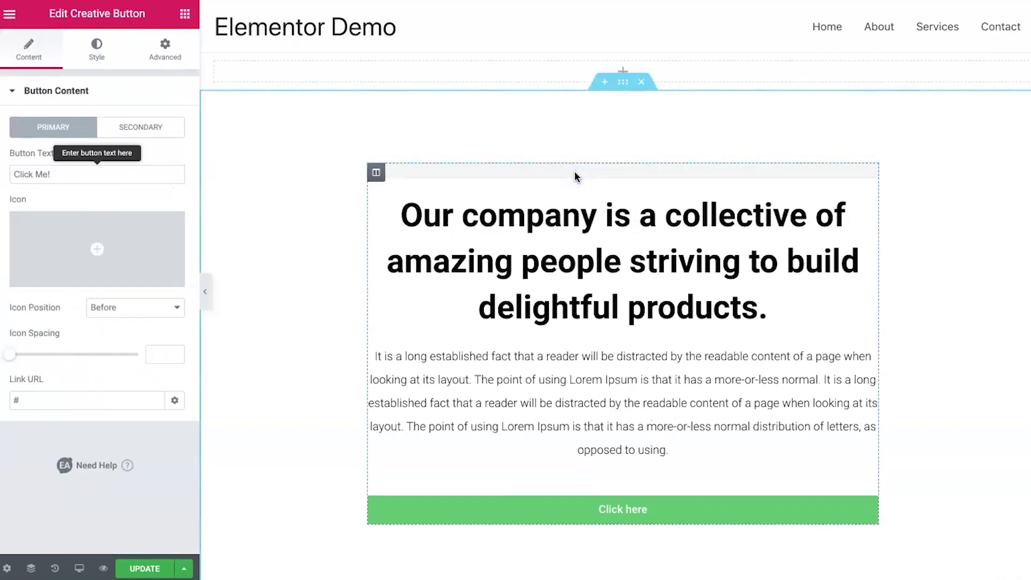
click(583, 175)
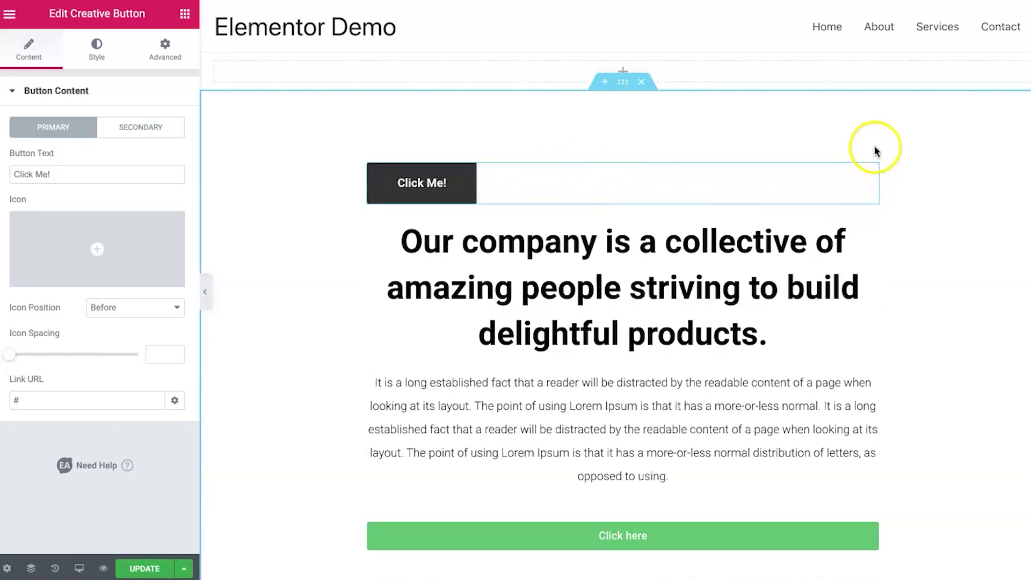
right_click(870, 172)
click(909, 188)
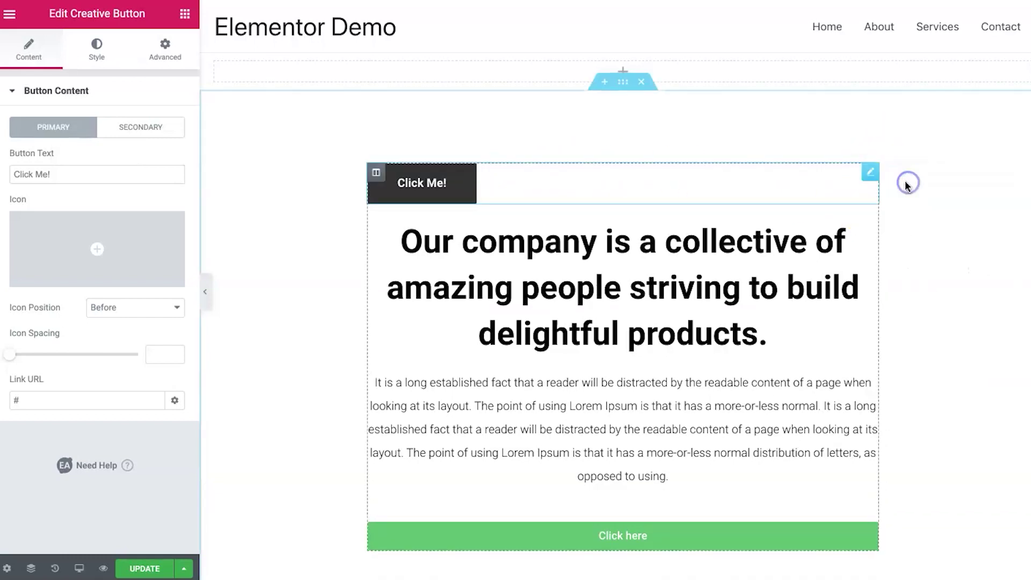
Step: Review the Creative Button's primary and secondary content settings
mouse_move(106, 241)
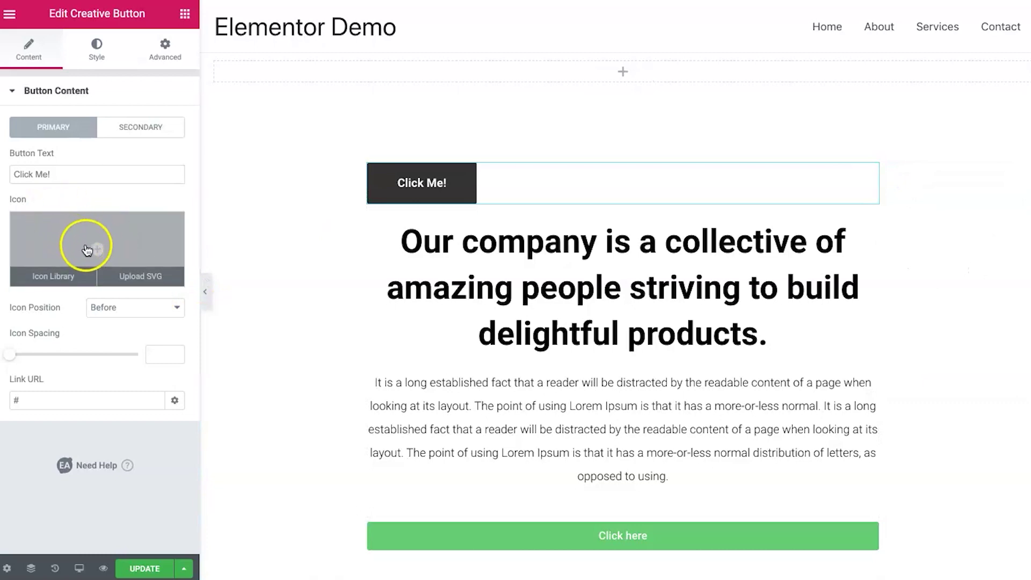
click(112, 129)
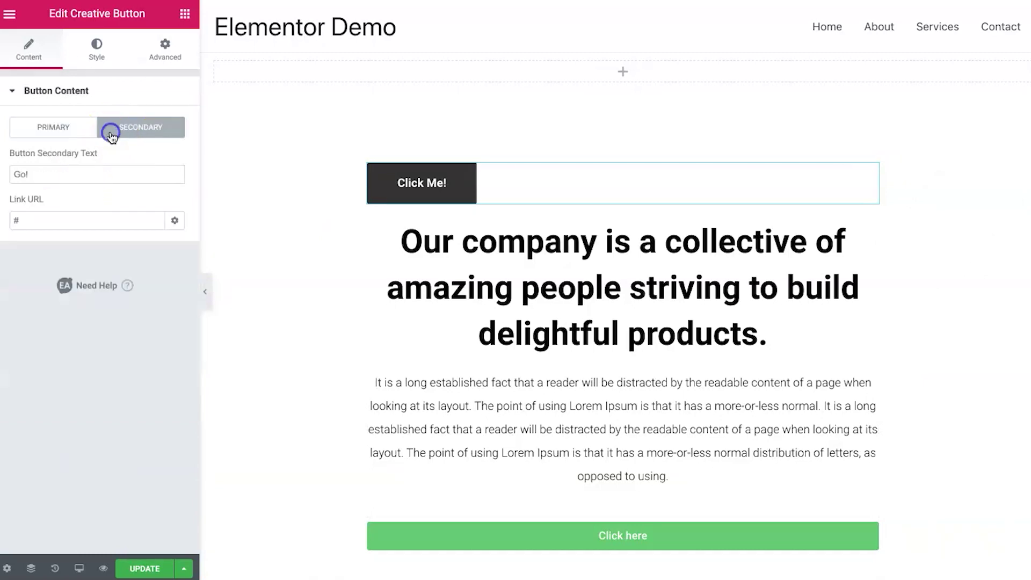
click(50, 139)
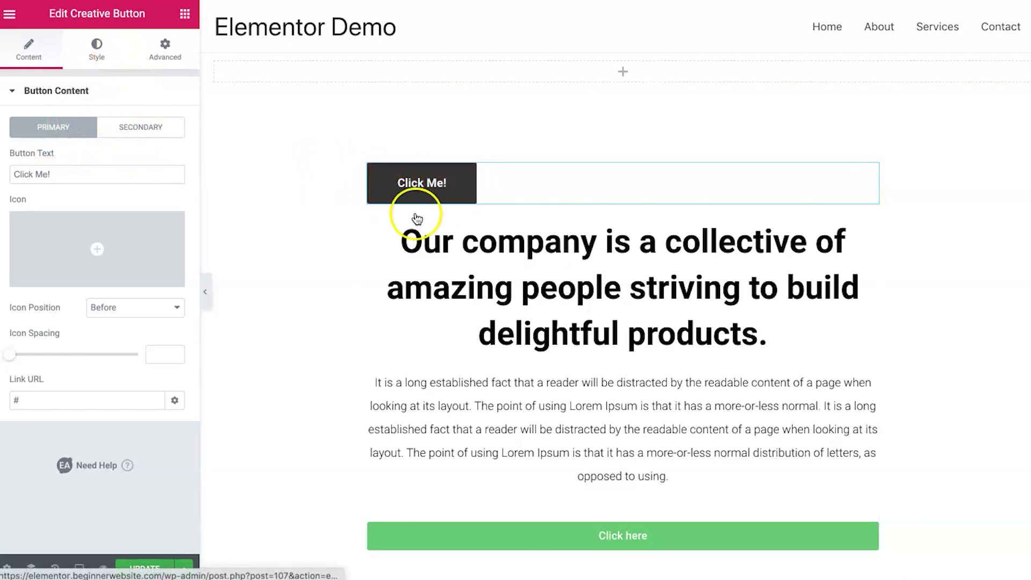
Step: Try the Rayen button effect on the Creative Button and return the effect to Default
click(138, 127)
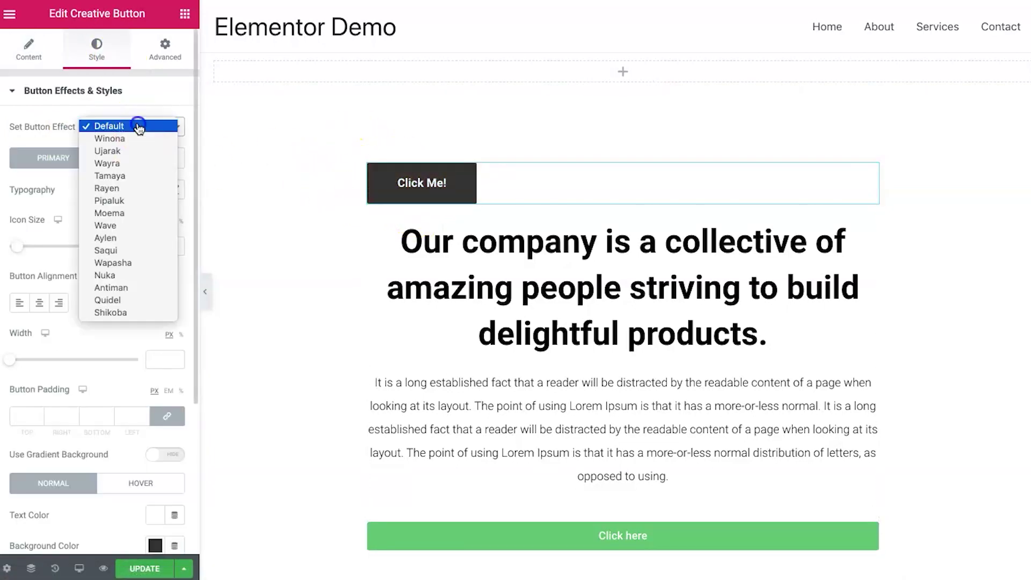
click(137, 192)
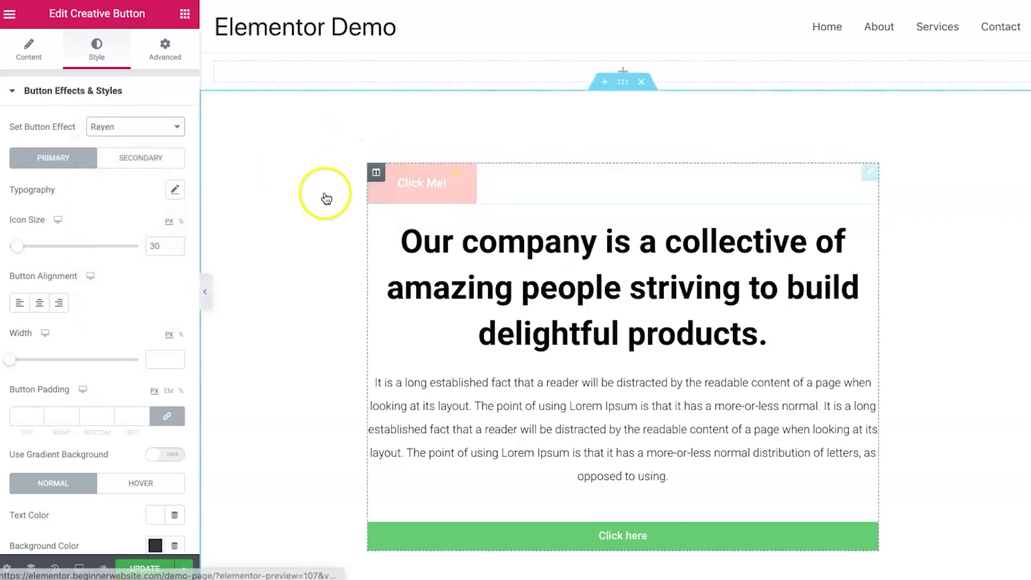
click(125, 128)
click(121, 65)
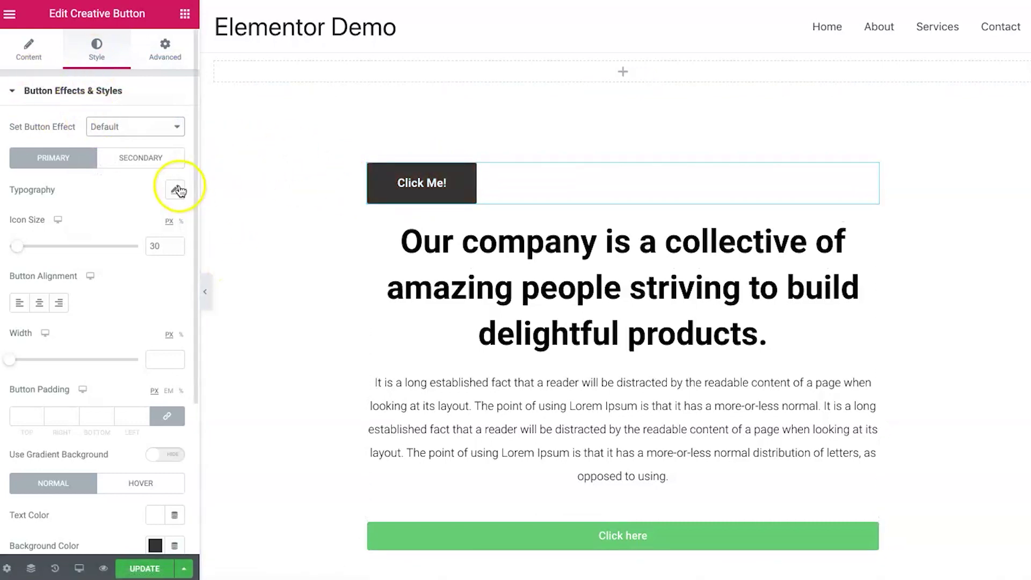
Step: Check the Creative Button's secondary style settings and delete the widget from the page
click(133, 159)
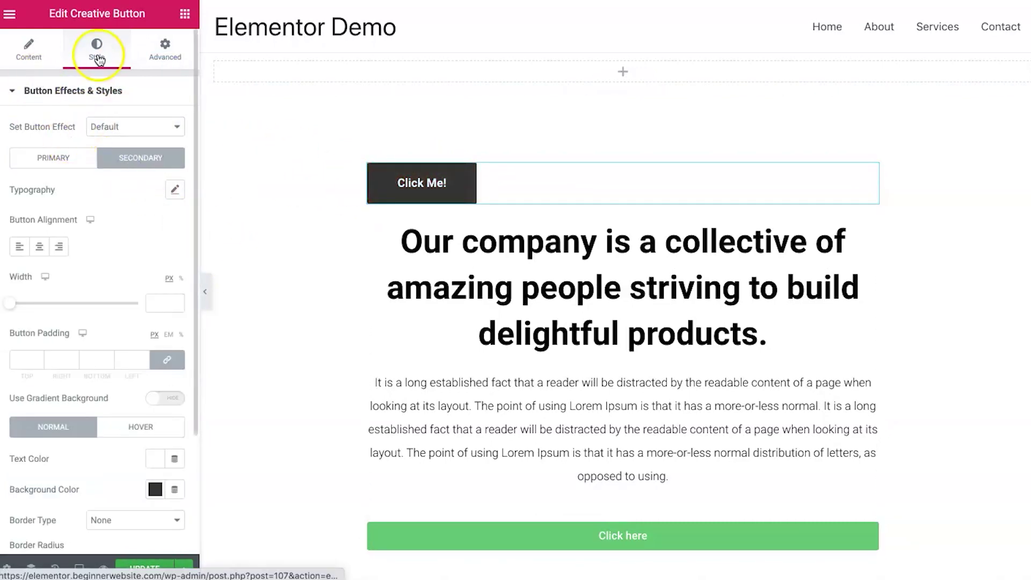
click(33, 47)
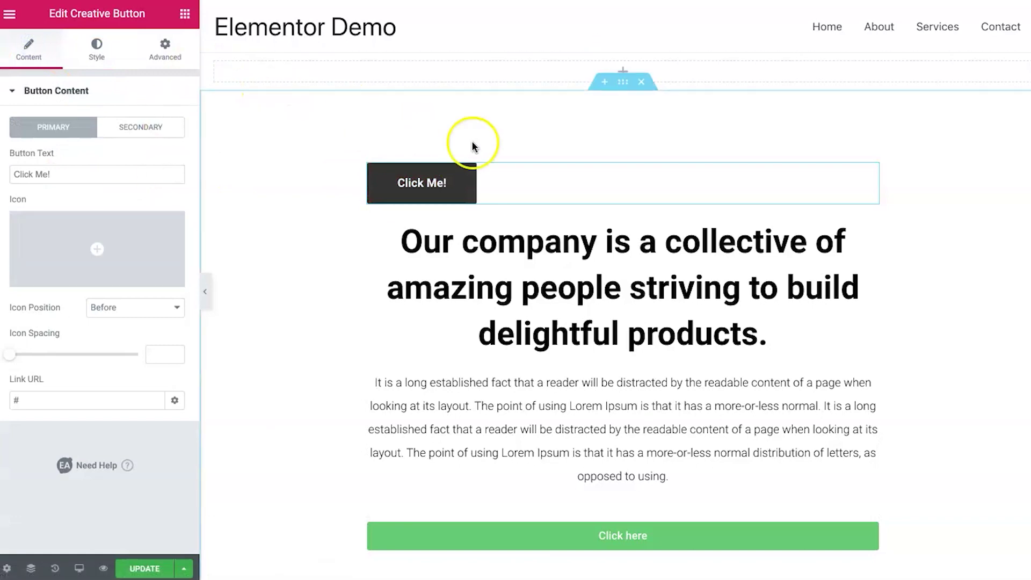
right_click(869, 168)
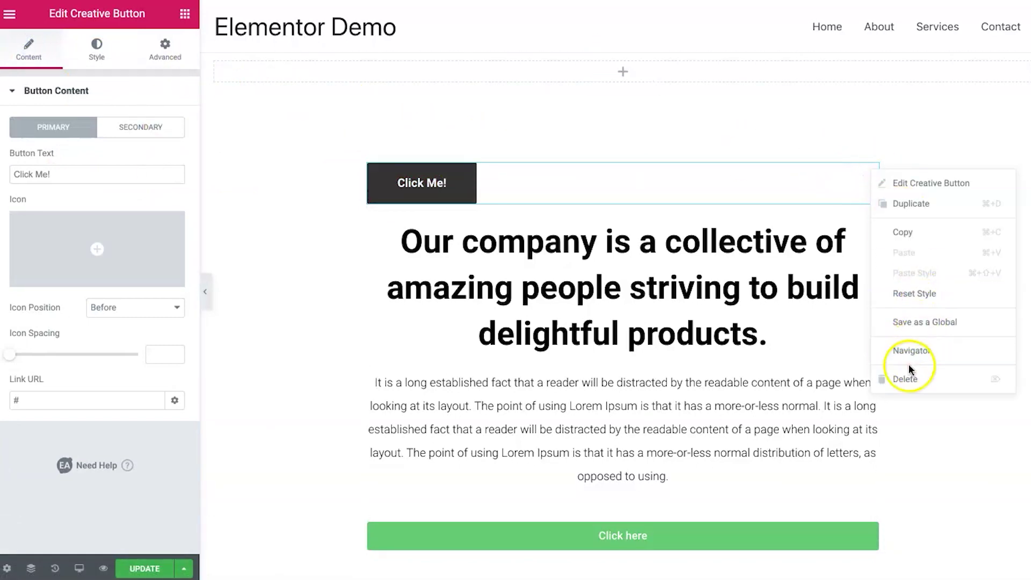
click(901, 380)
Step: Insert the Essential Addons Flip Box widget above the main heading to preview its flip effect, and delete it again
scroll(151, 200, down, 10)
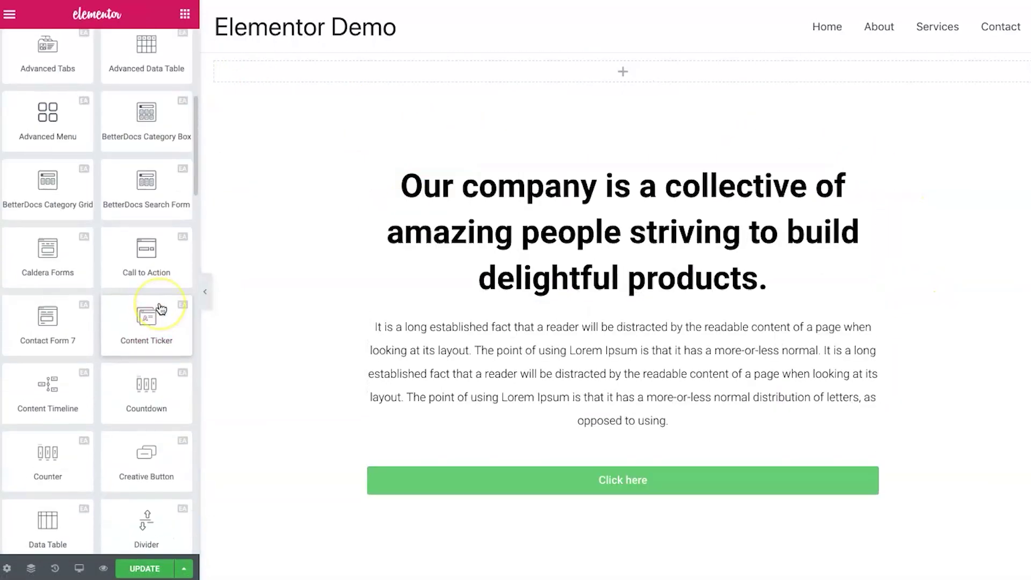
scroll(105, 365, down, 6)
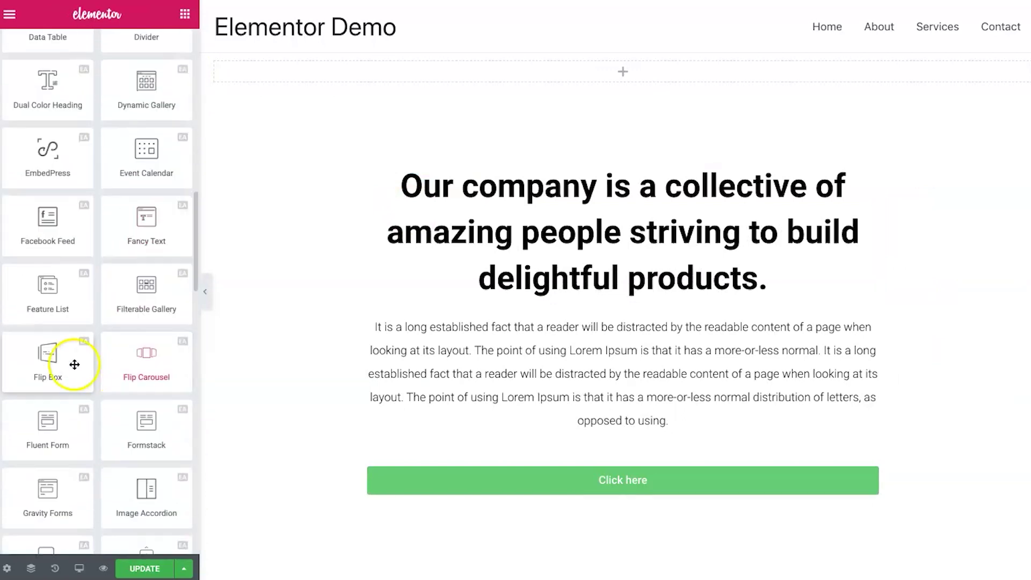
drag(64, 365, 603, 166)
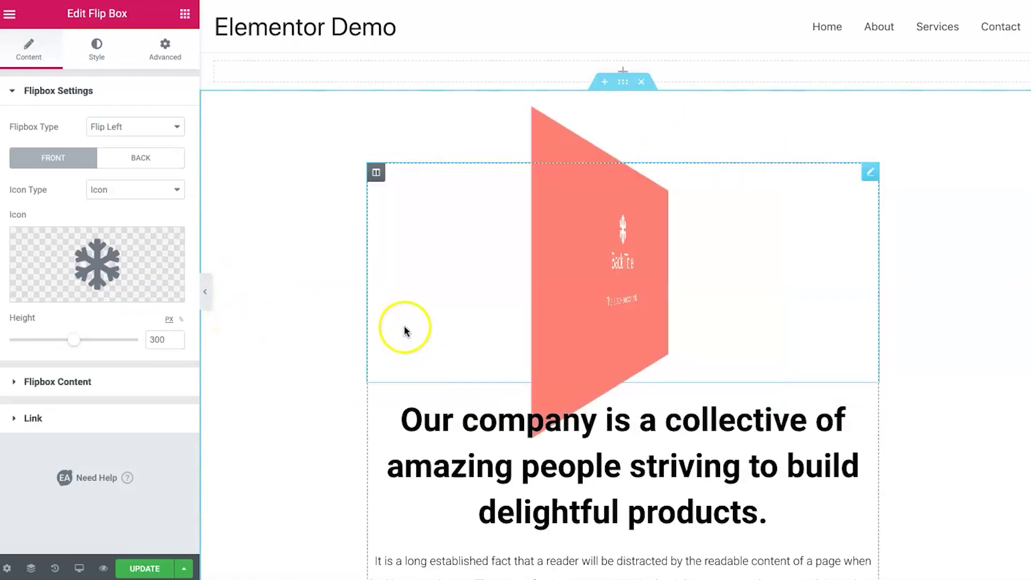
right_click(872, 174)
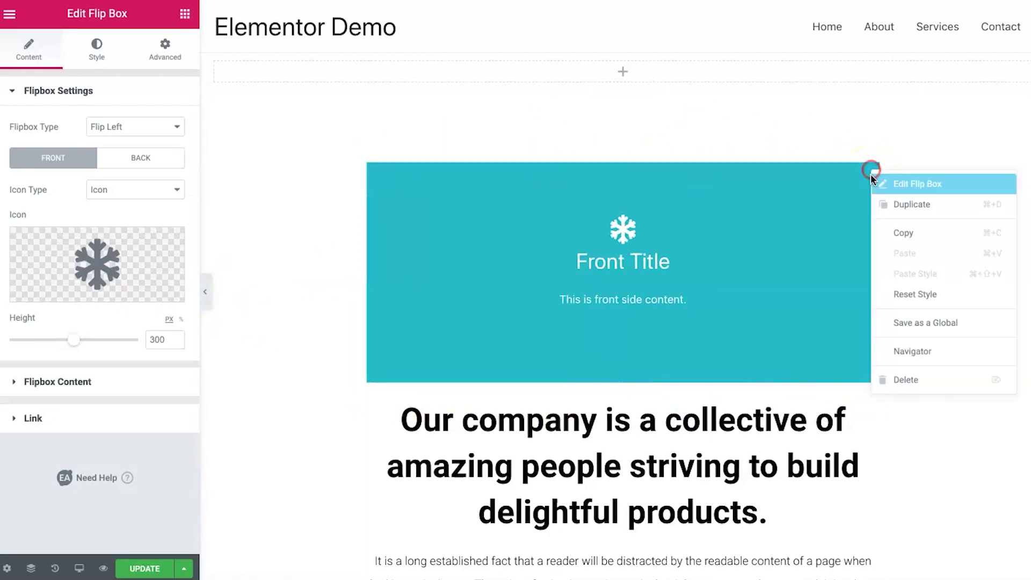
click(931, 379)
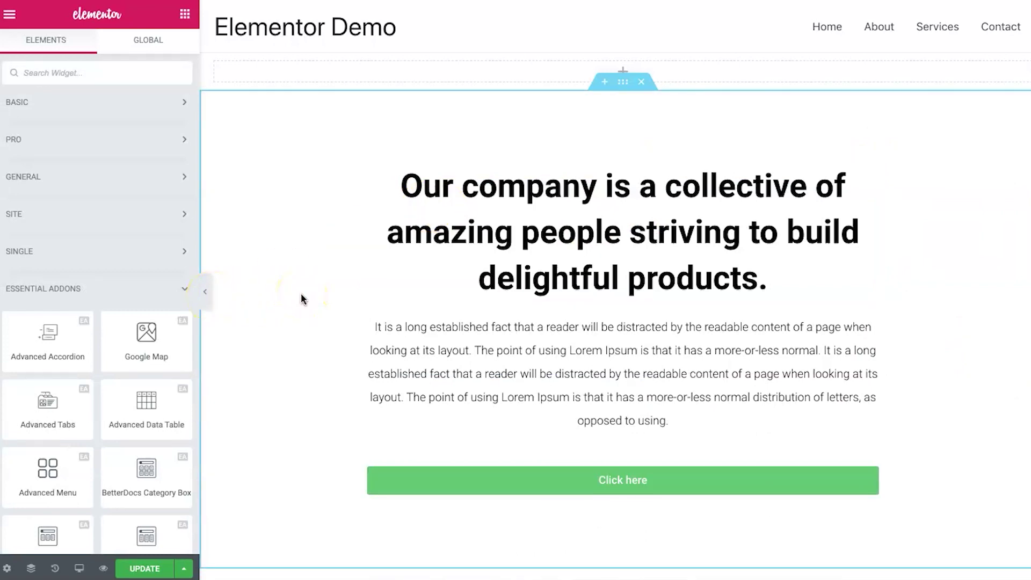
Step: Insert the Essential Addons Image Scroller widget above the main heading to preview it, and delete it again
scroll(132, 427, down, 12)
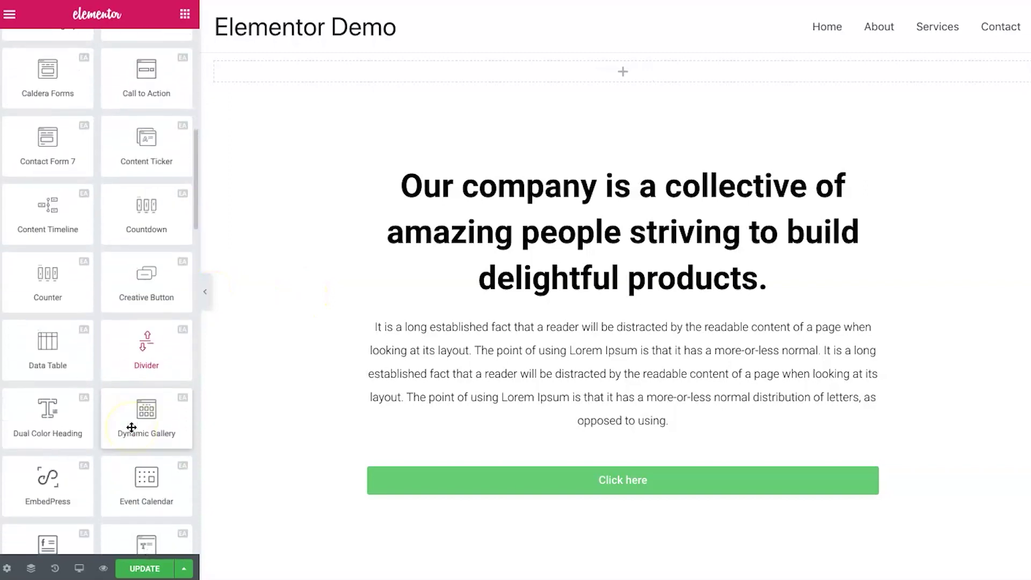
scroll(132, 427, down, 3)
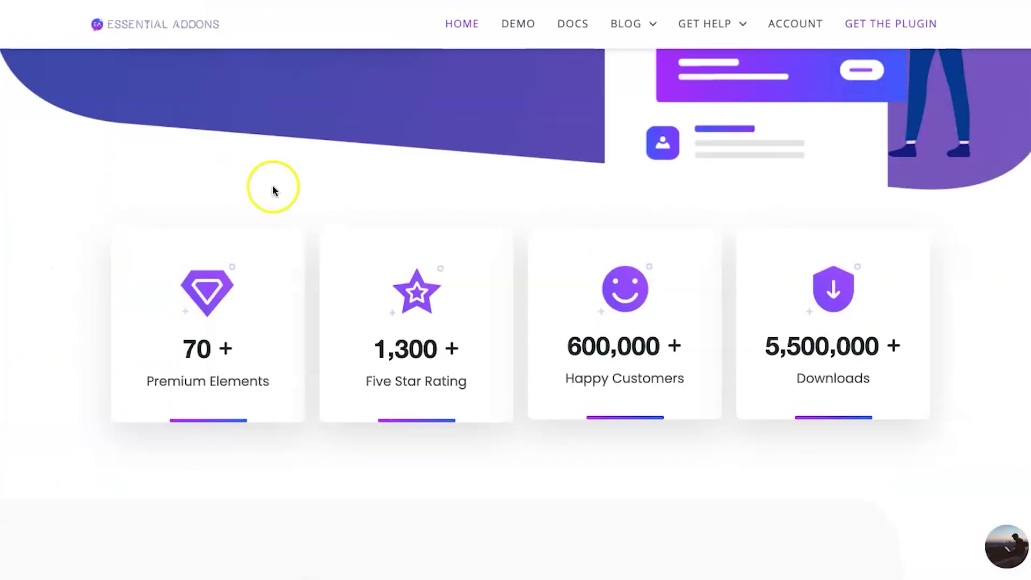
scroll(364, 250, up, 5)
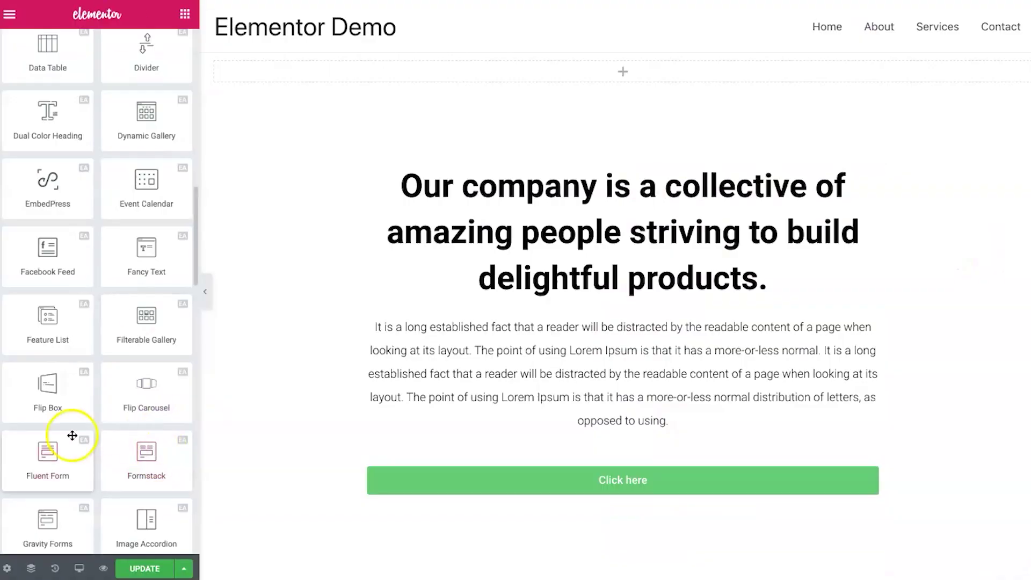
scroll(72, 434, down, 3)
scroll(114, 422, down, 3)
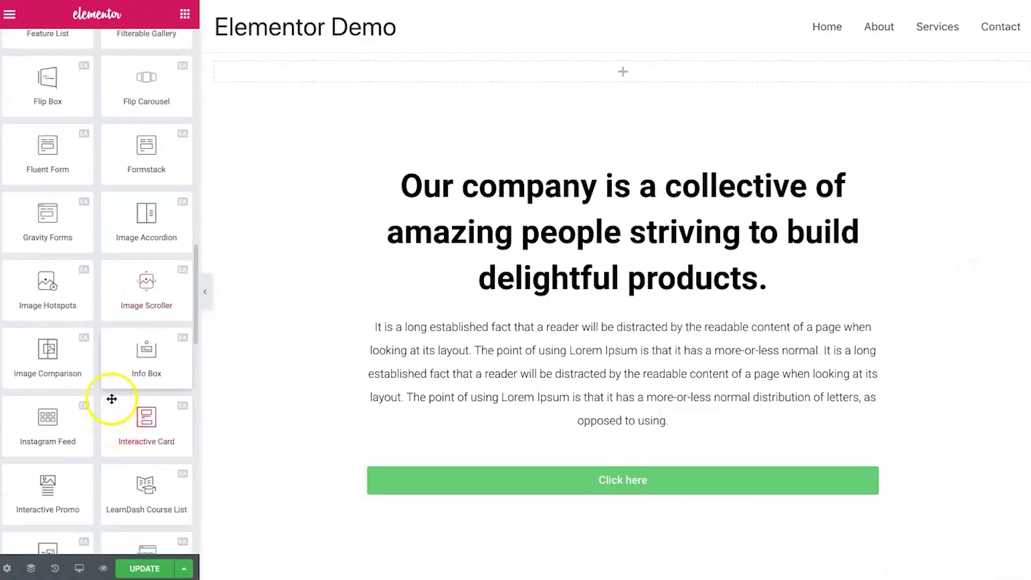
drag(114, 280, 619, 178)
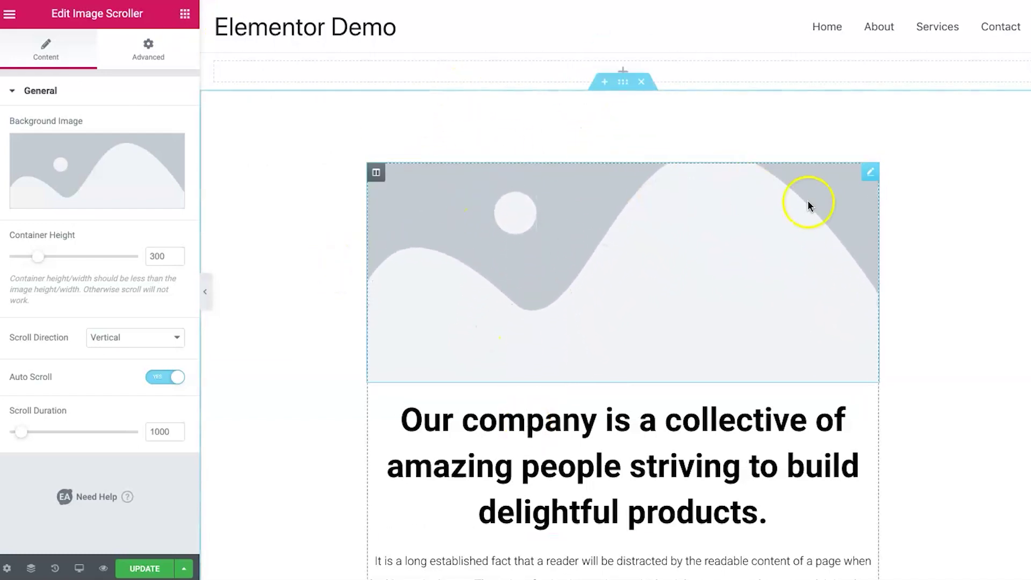
right_click(871, 174)
click(902, 376)
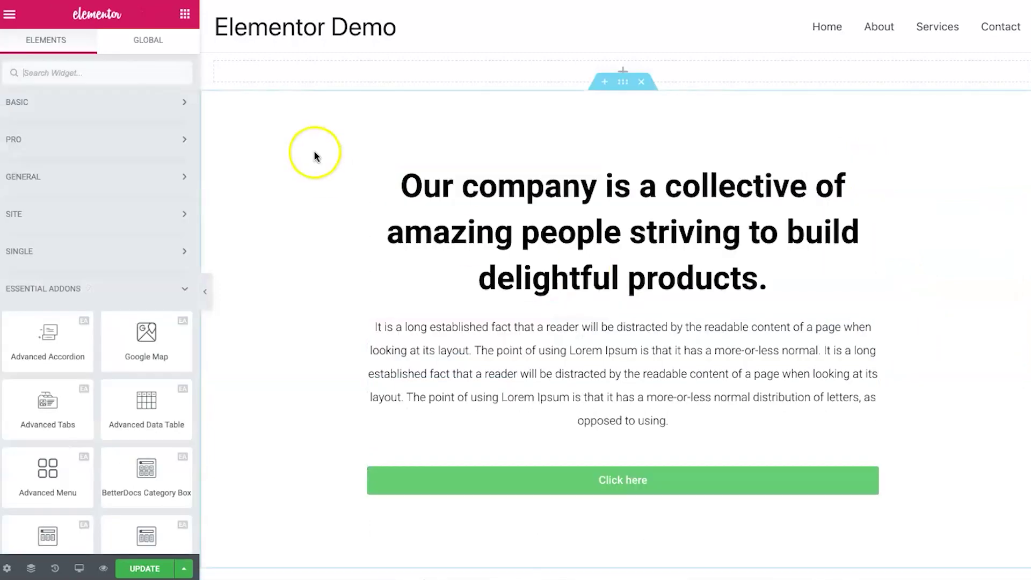
Step: Insert the Essential Addons Interactive Promo widget above the main heading to preview its hover effect, and delete it again
scroll(152, 337, down, 15)
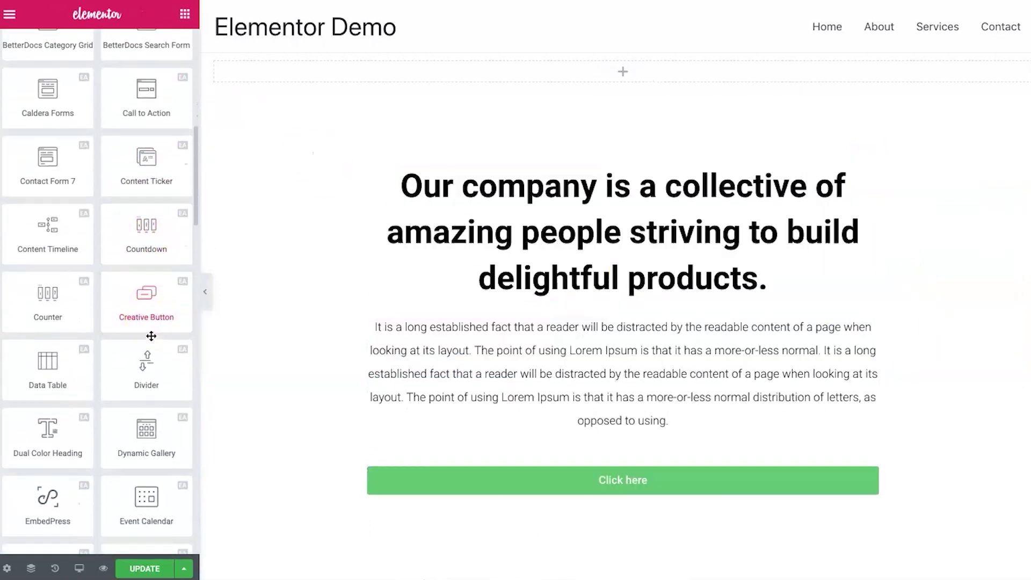
scroll(151, 336, down, 3)
scroll(37, 231, down, 4)
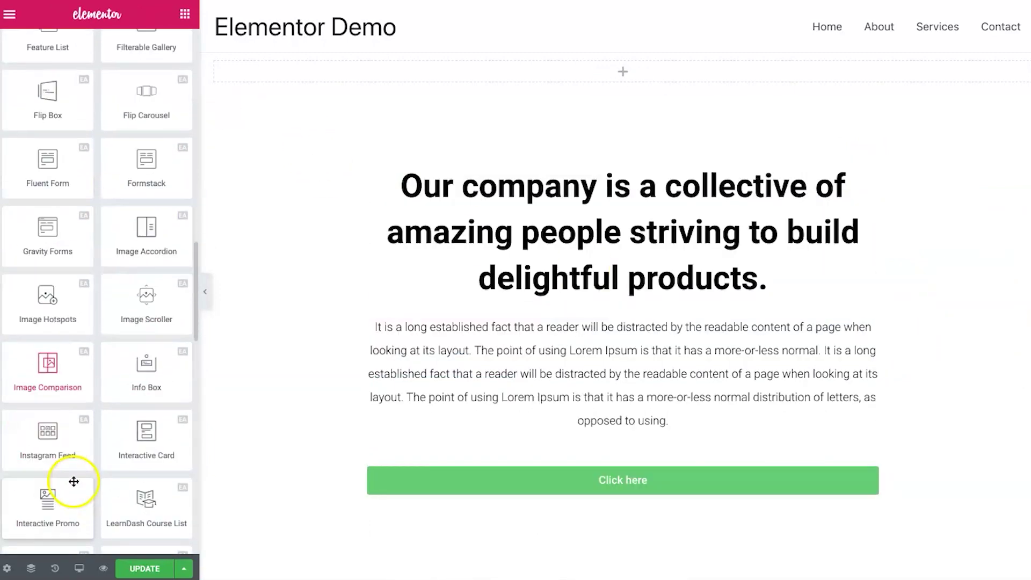
scroll(79, 396, down, 3)
scroll(81, 395, up, 1)
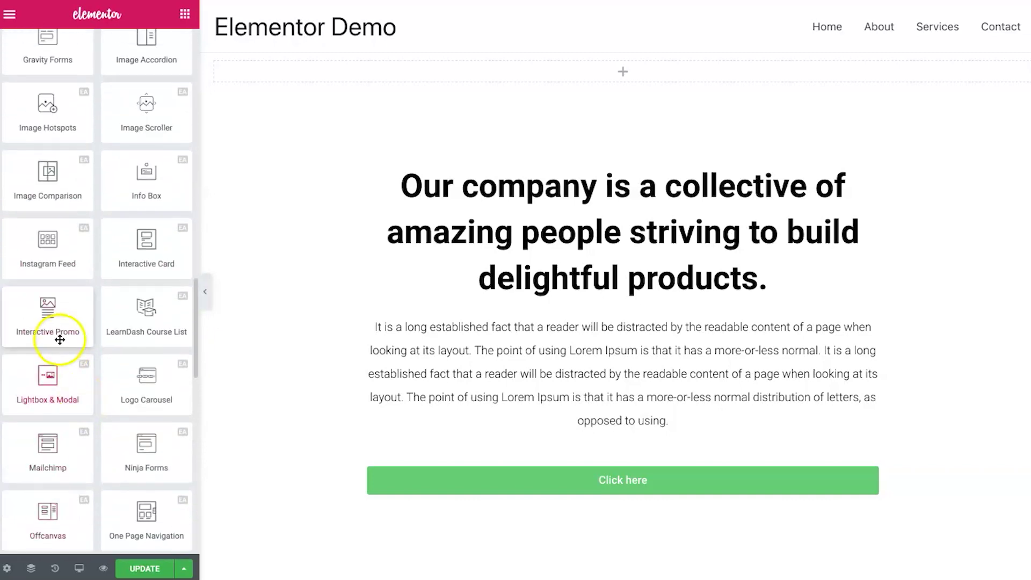
drag(600, 160, 583, 184)
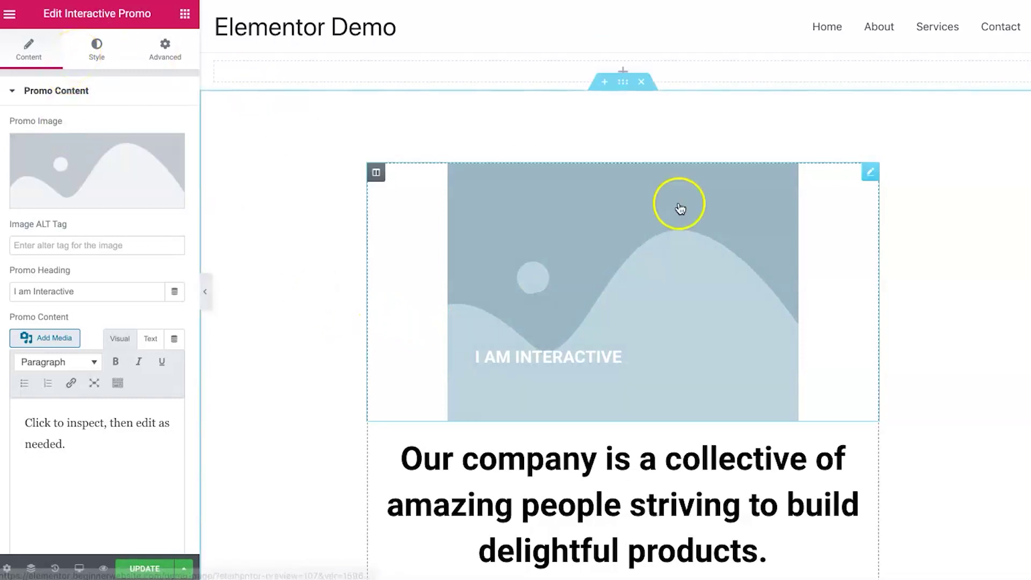
right_click(865, 178)
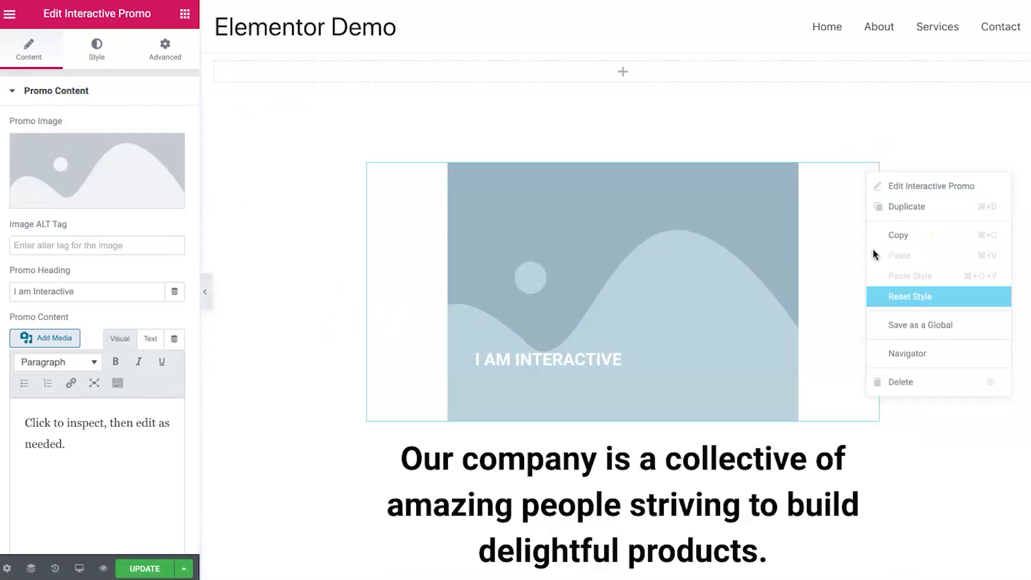
click(897, 384)
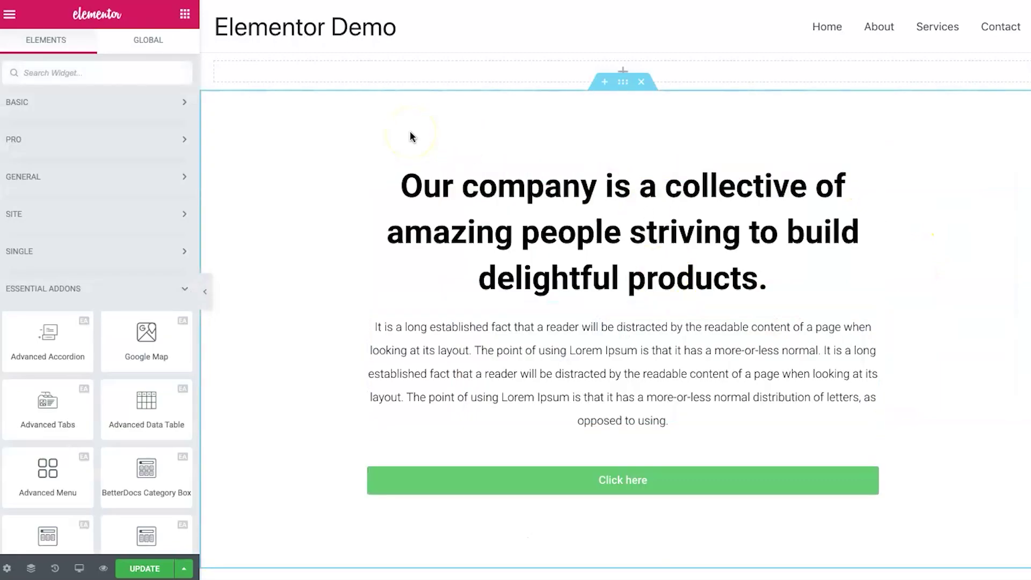